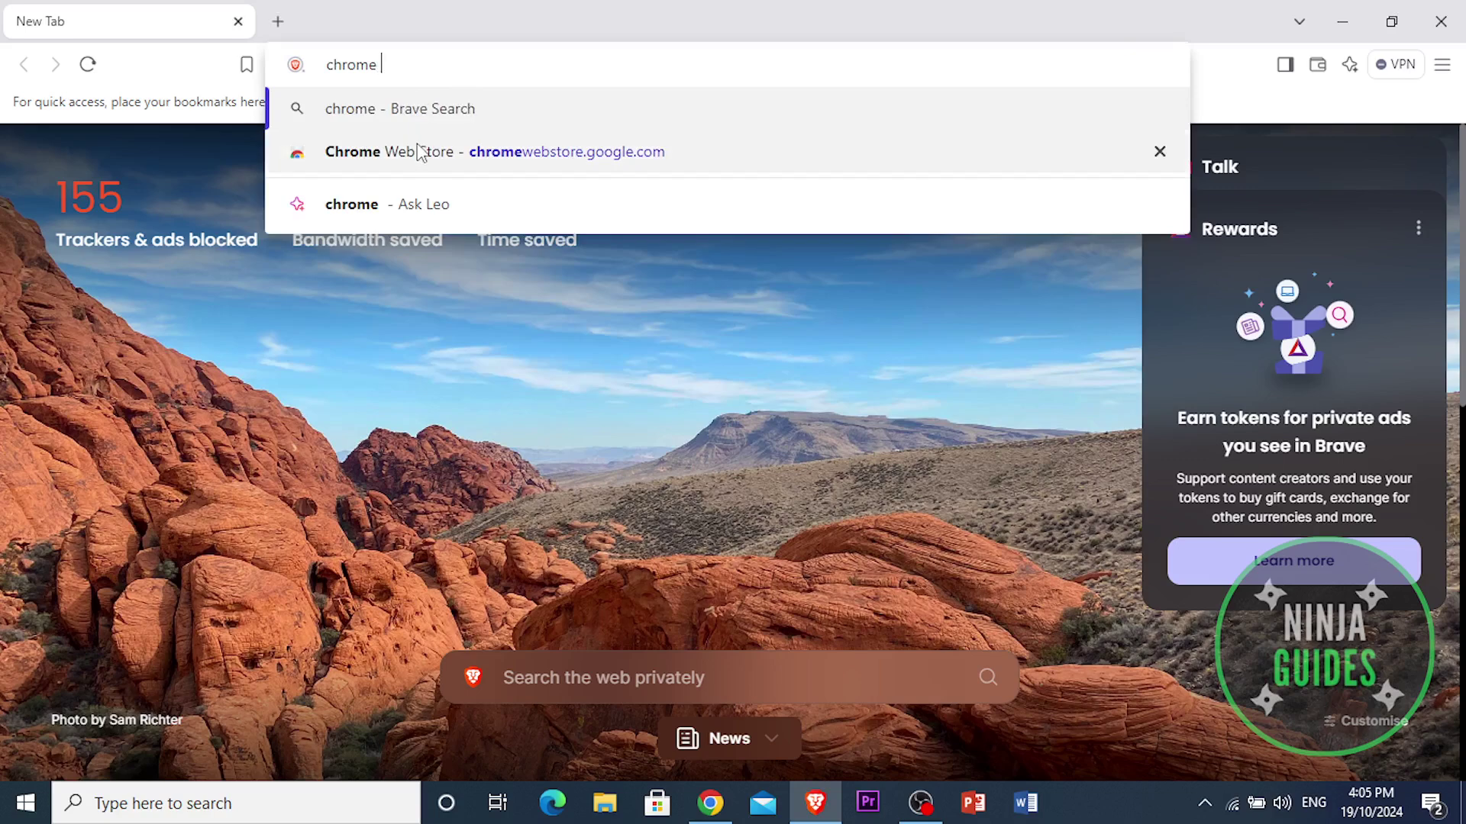
# Step: Go to the Chrome Web Store using the 'chrome' address-bar suggestion
pyautogui.click(420, 151)
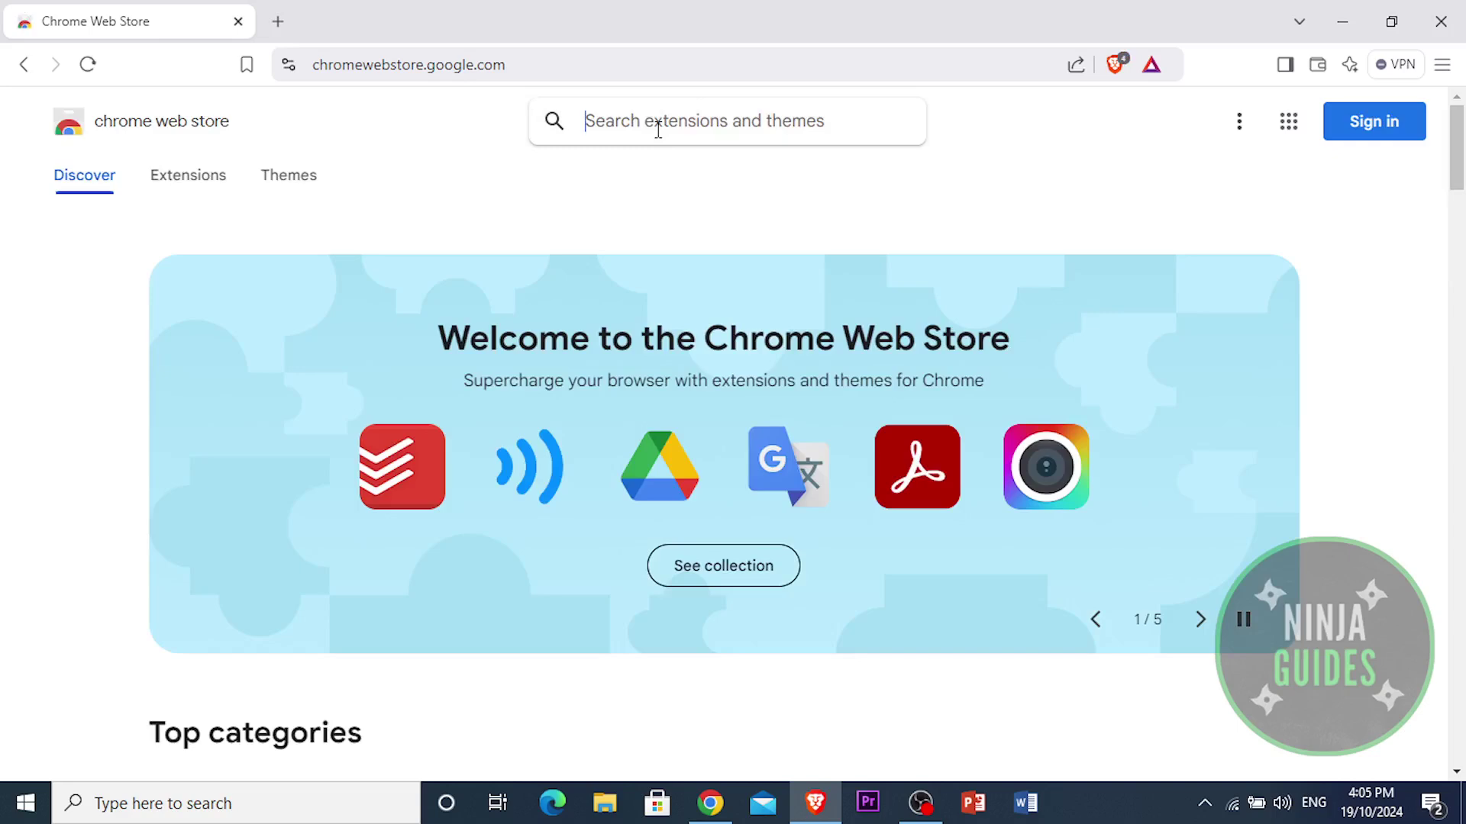
# Step: Search the store for 'lock' and open the Browser Lock | Lock Your Browser page
pyautogui.write('l')
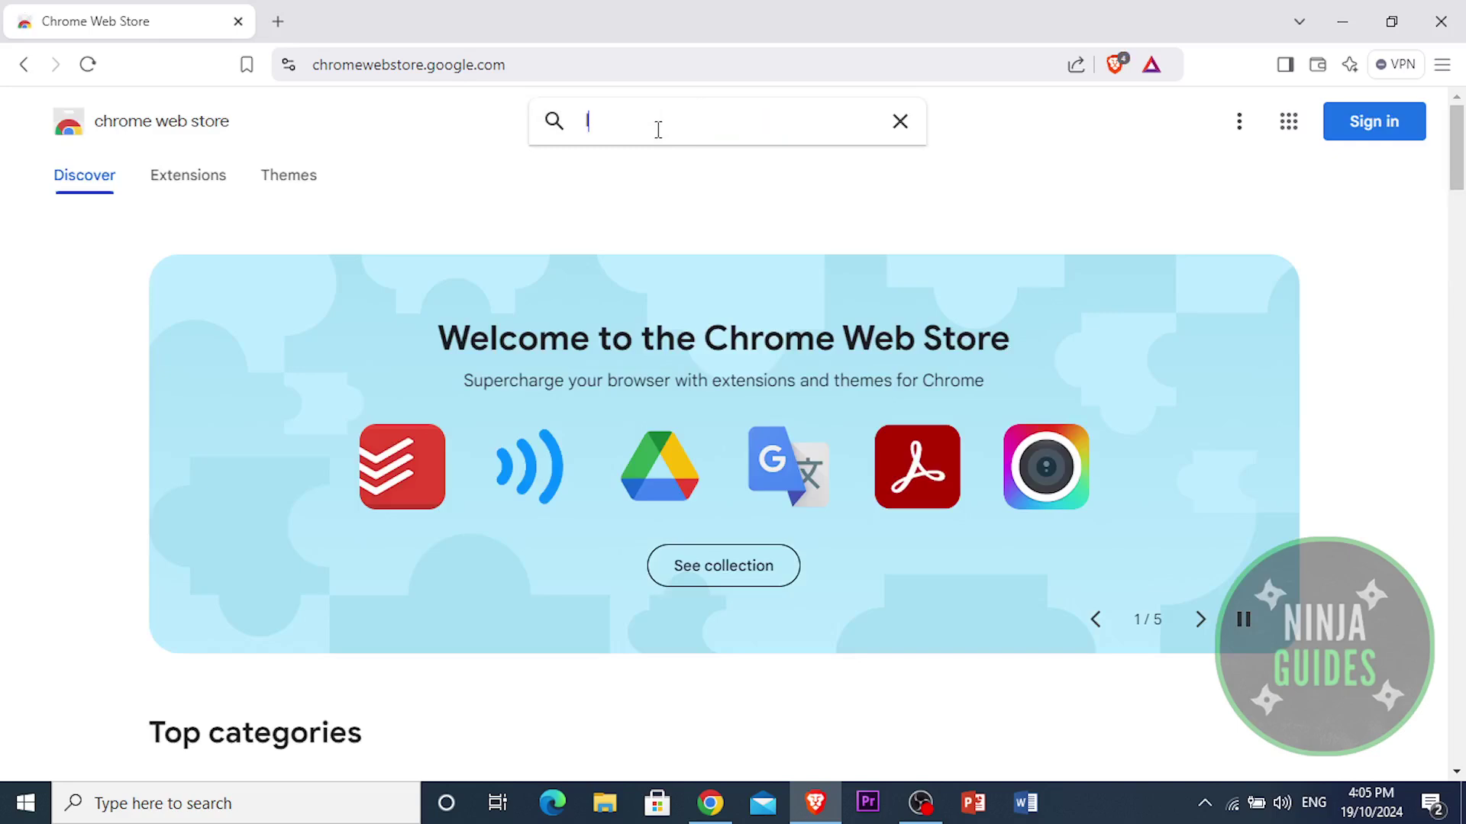
pyautogui.write('ock')
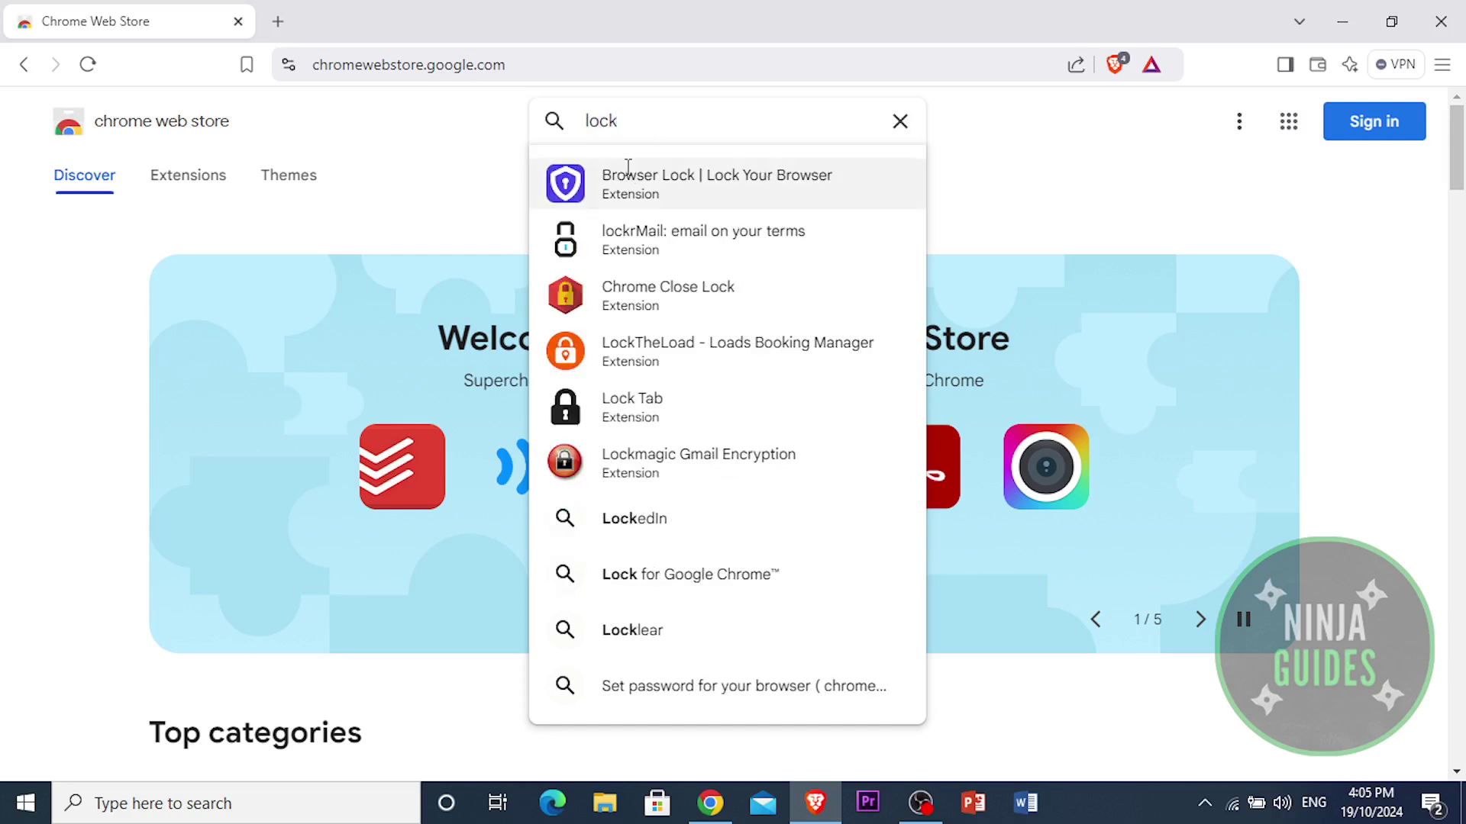
pyautogui.click(696, 183)
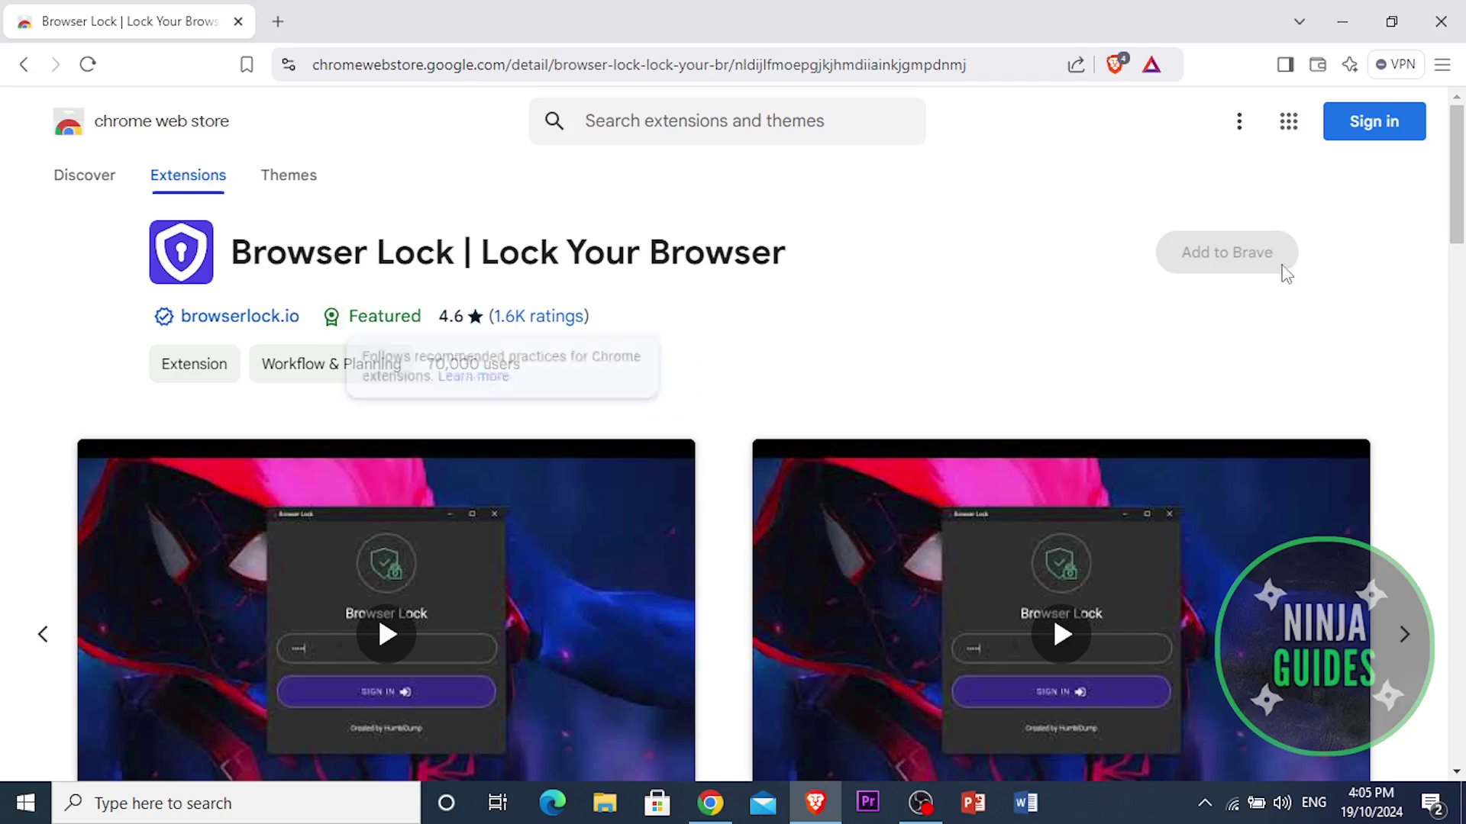
# Step: Add Browser Lock to Brave, approve its permissions, and check the 2.7 MB download
pyautogui.click(1233, 262)
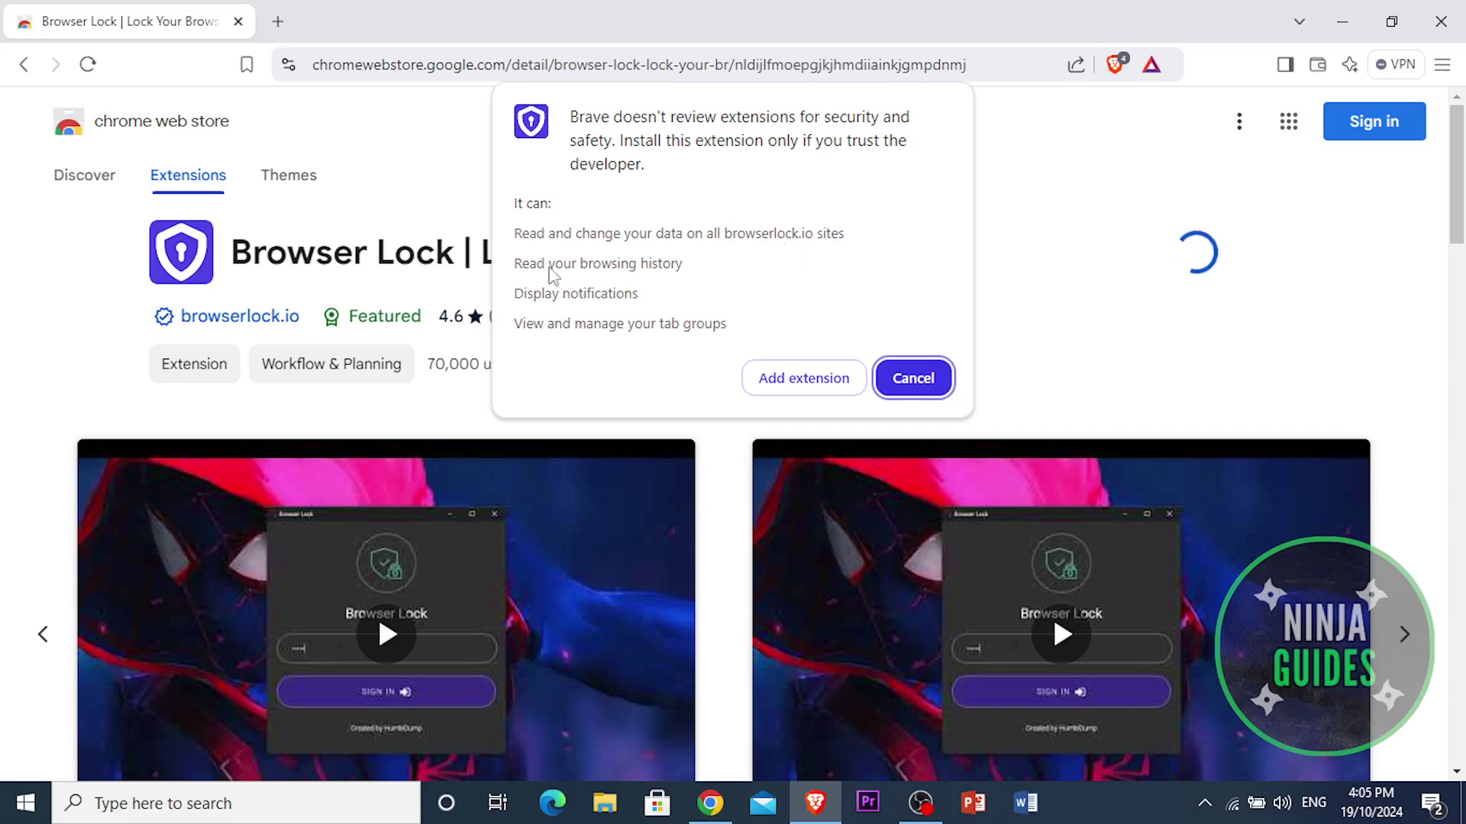
pyautogui.click(794, 377)
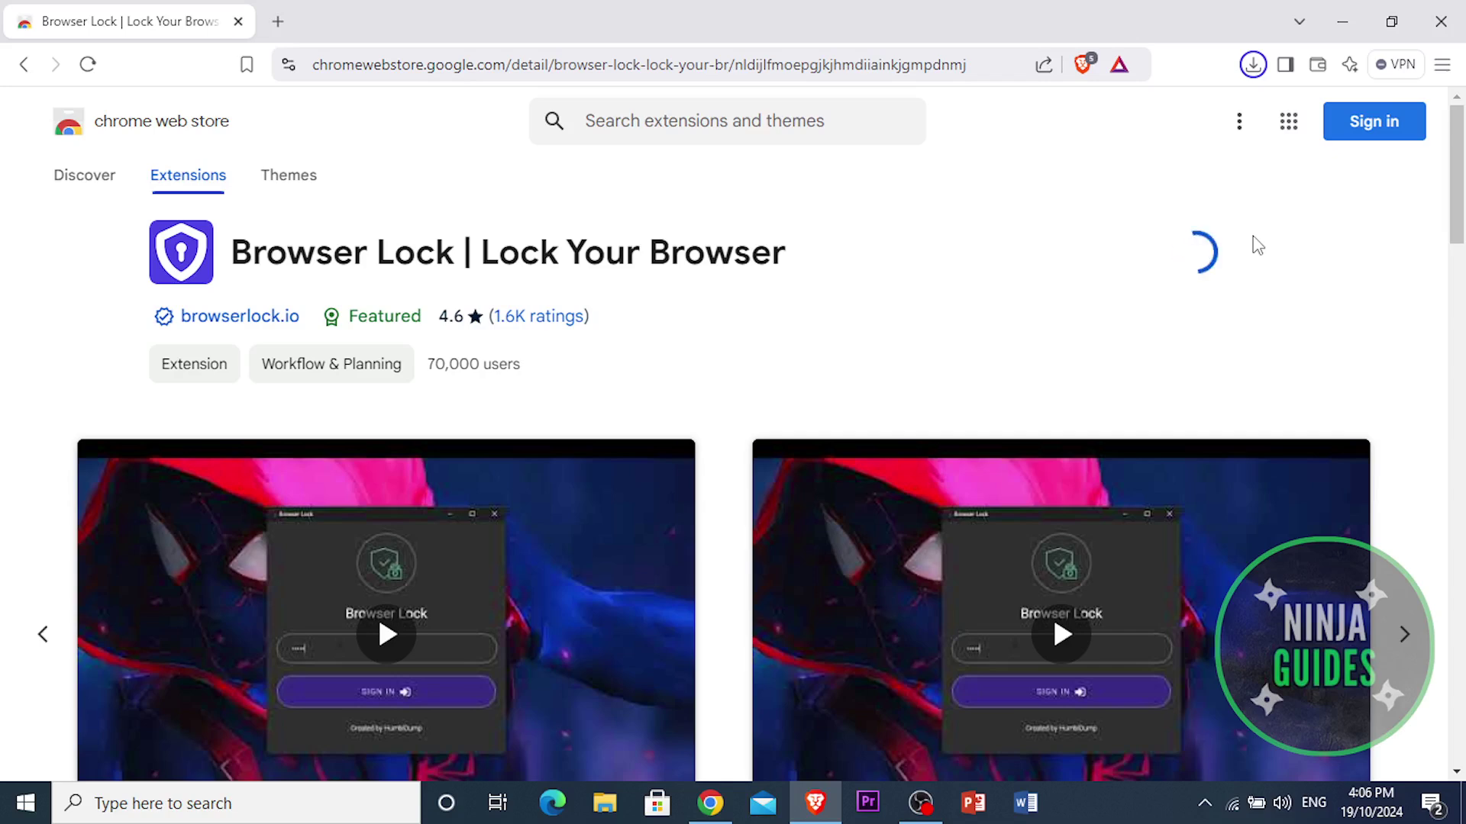
pyautogui.click(1256, 66)
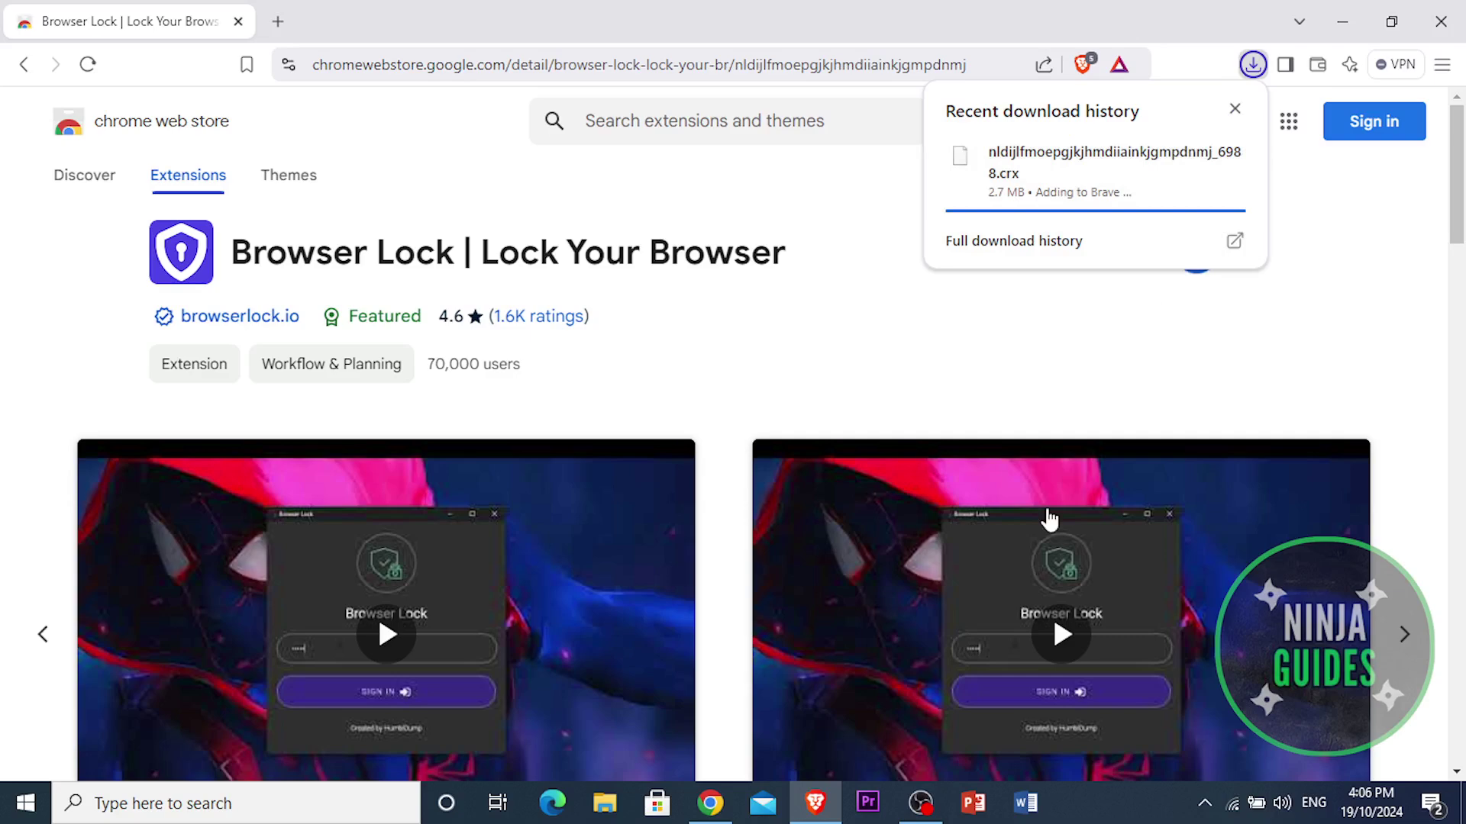
# Step: Scroll through the Browser Lock store page until installation finishes and Remove appears
pyautogui.scroll(-8, 894, 484)
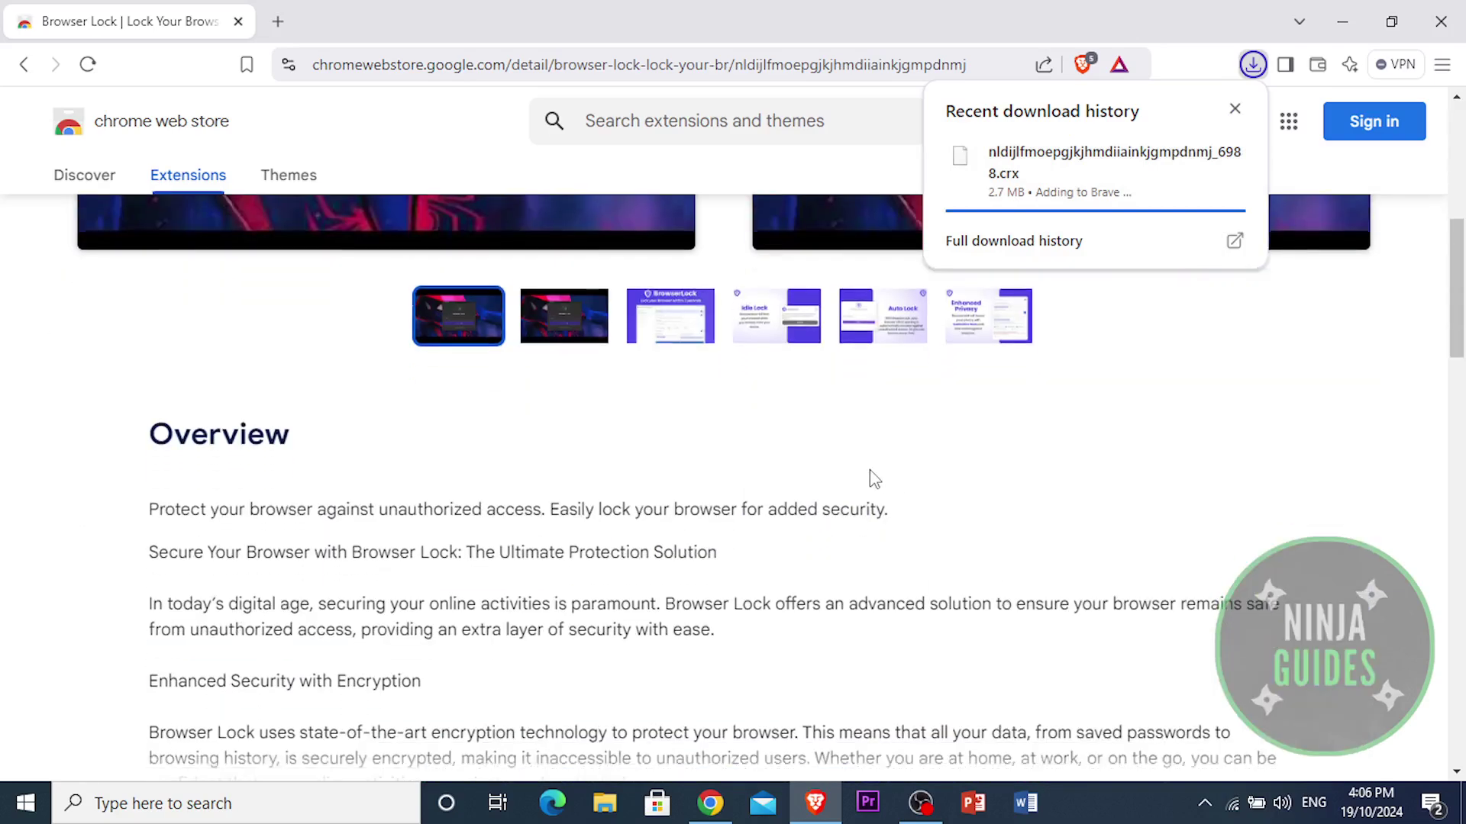
pyautogui.scroll(-8, 484, 436)
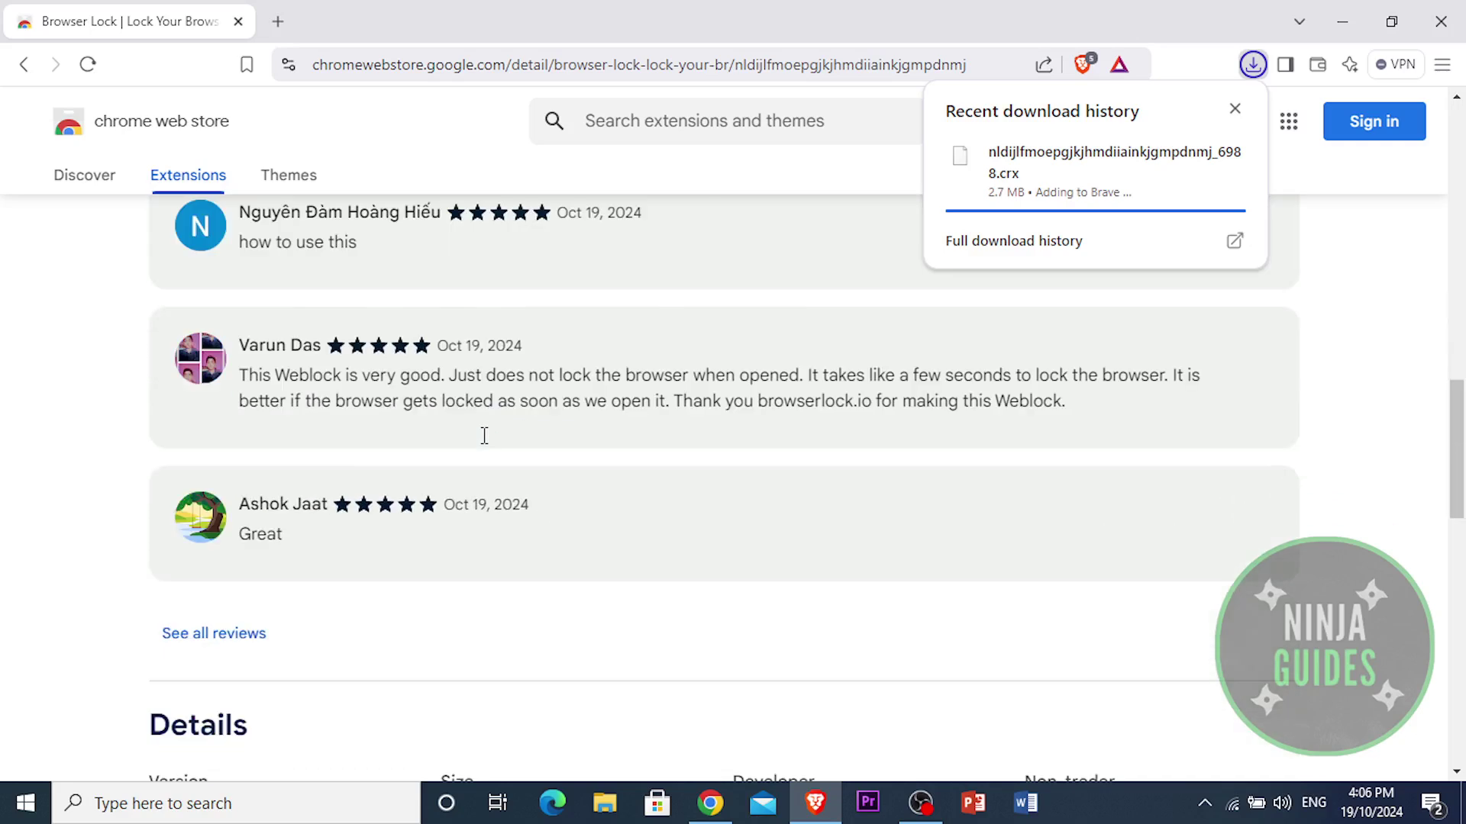
pyautogui.scroll(-5, 484, 436)
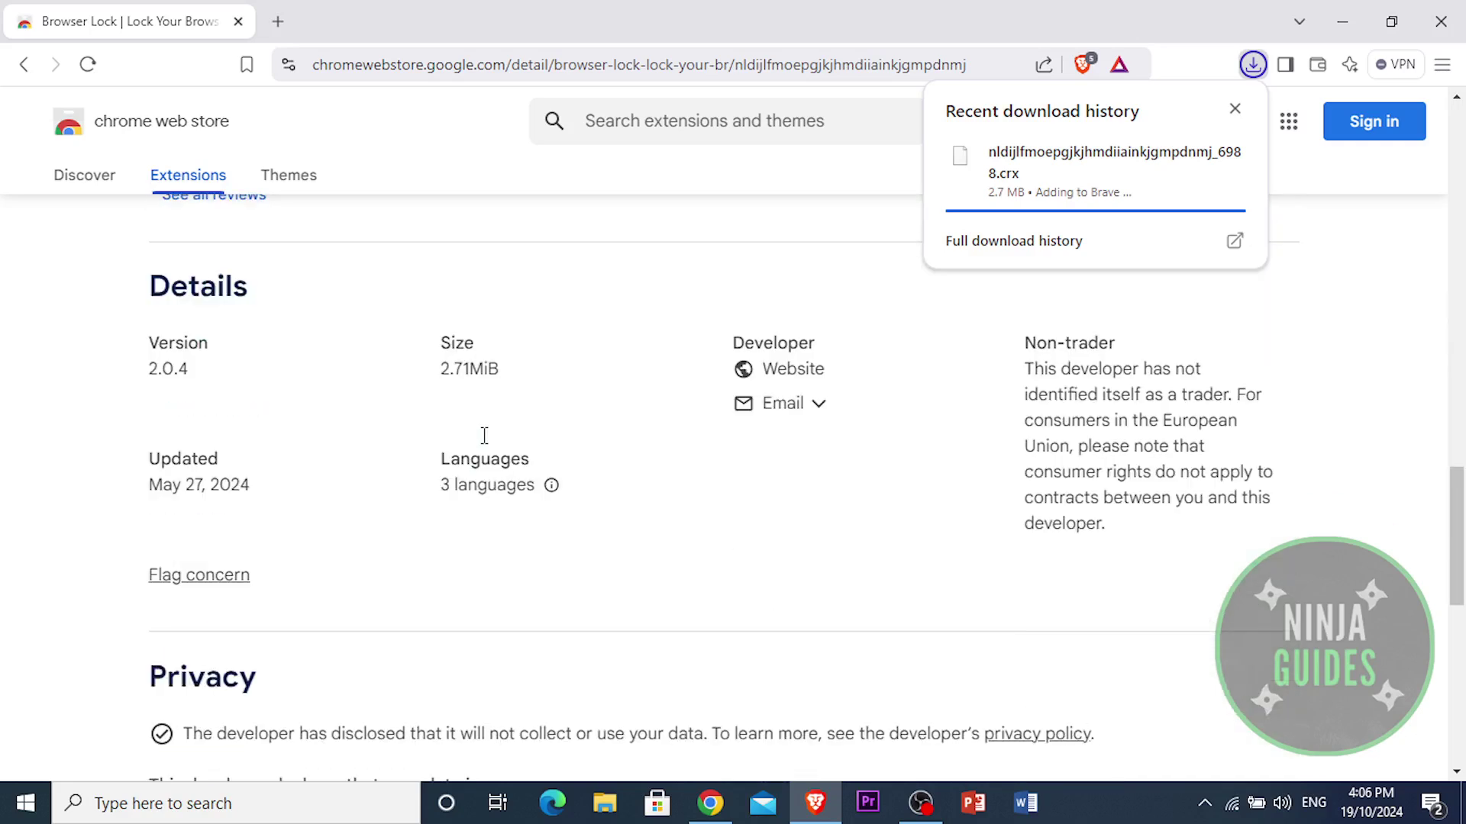
pyautogui.scroll(6, 514, 471)
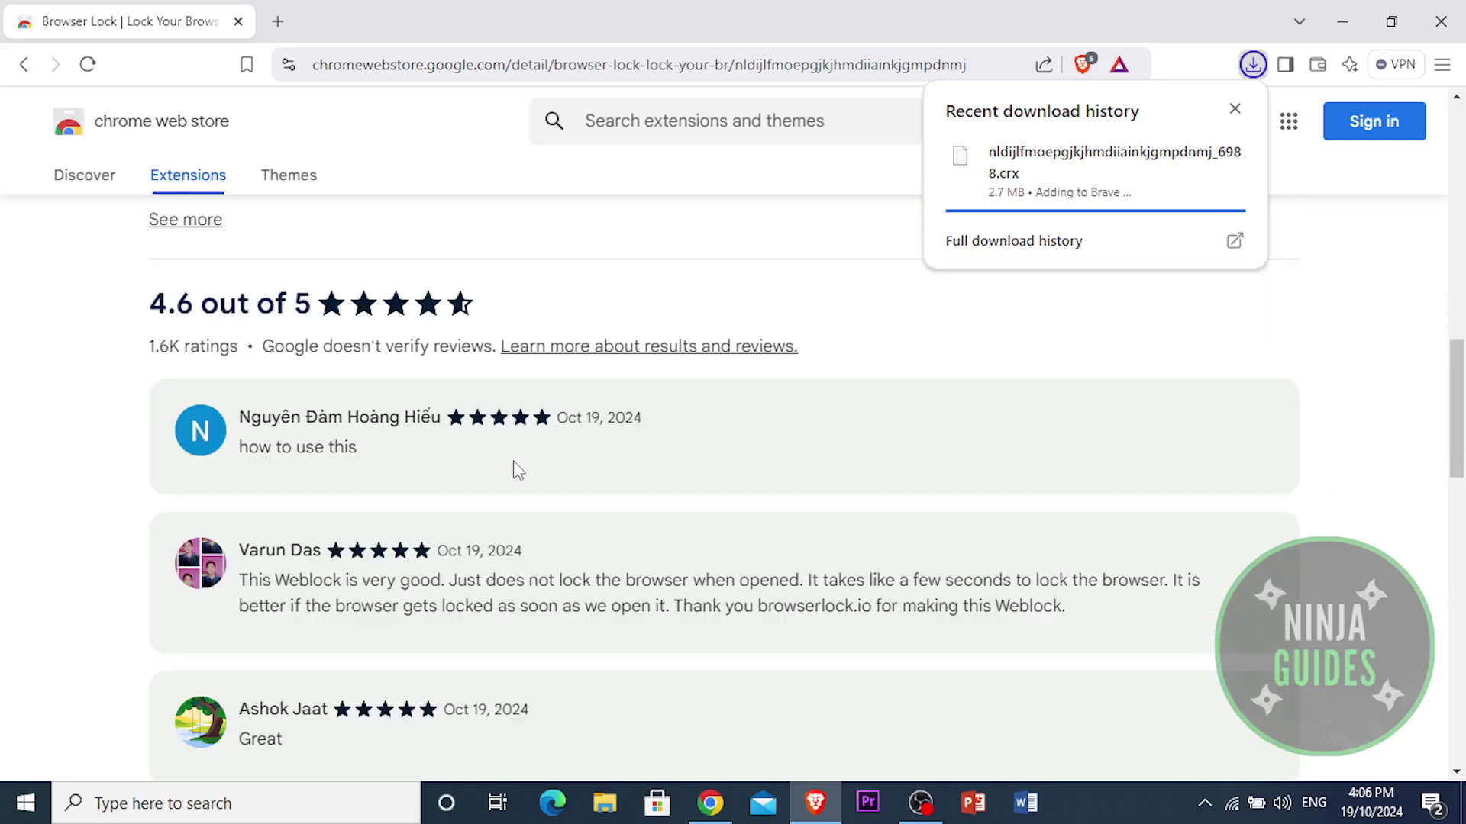
pyautogui.scroll(8, 514, 471)
pyautogui.scroll(-4, 513, 471)
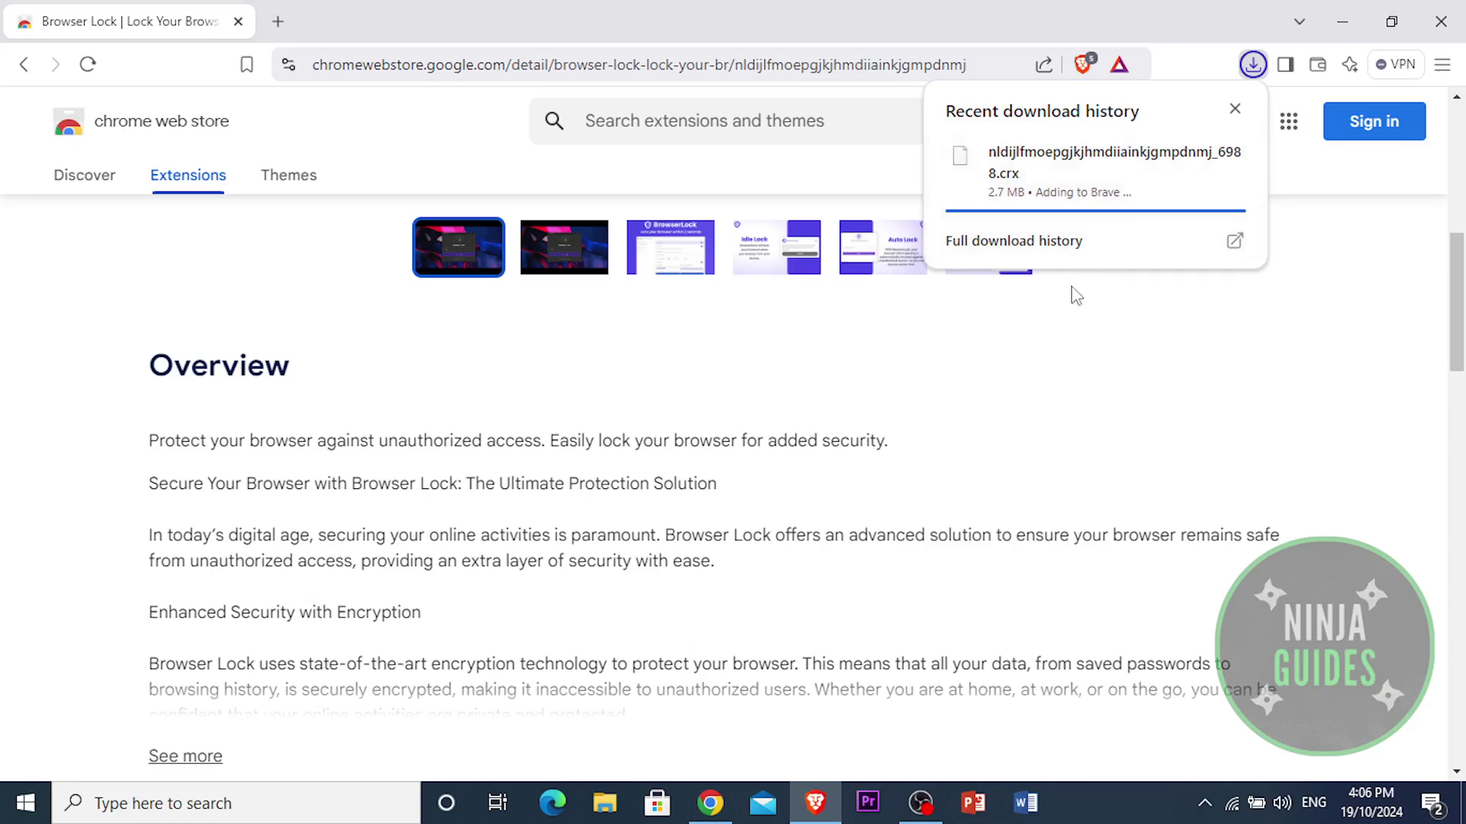
pyautogui.scroll(5, 1074, 671)
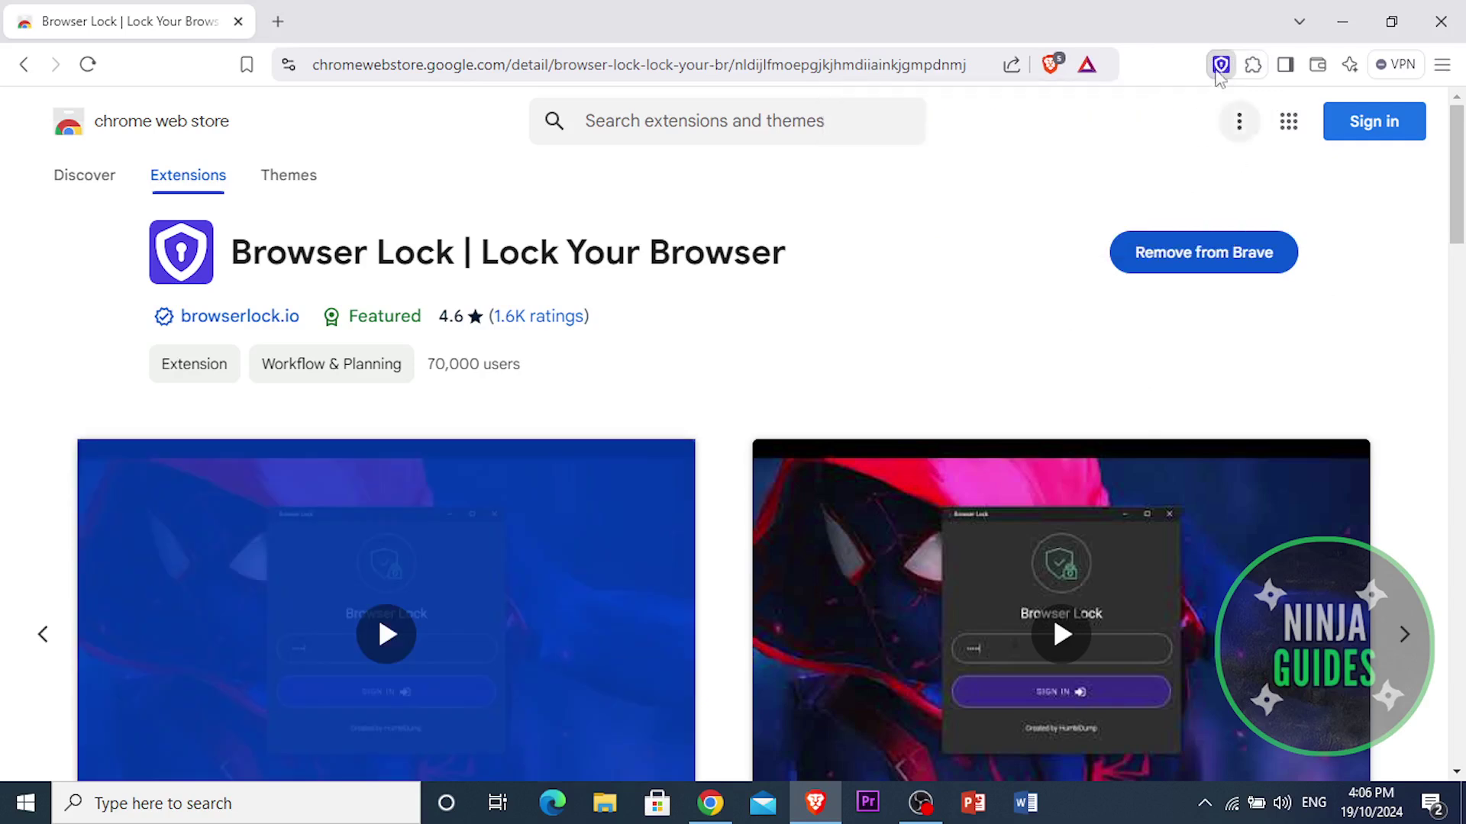
# Step: Open Browser Lock setup from the toolbar, close the browserlock.io tab, and choose Start Now
pyautogui.click(1220, 65)
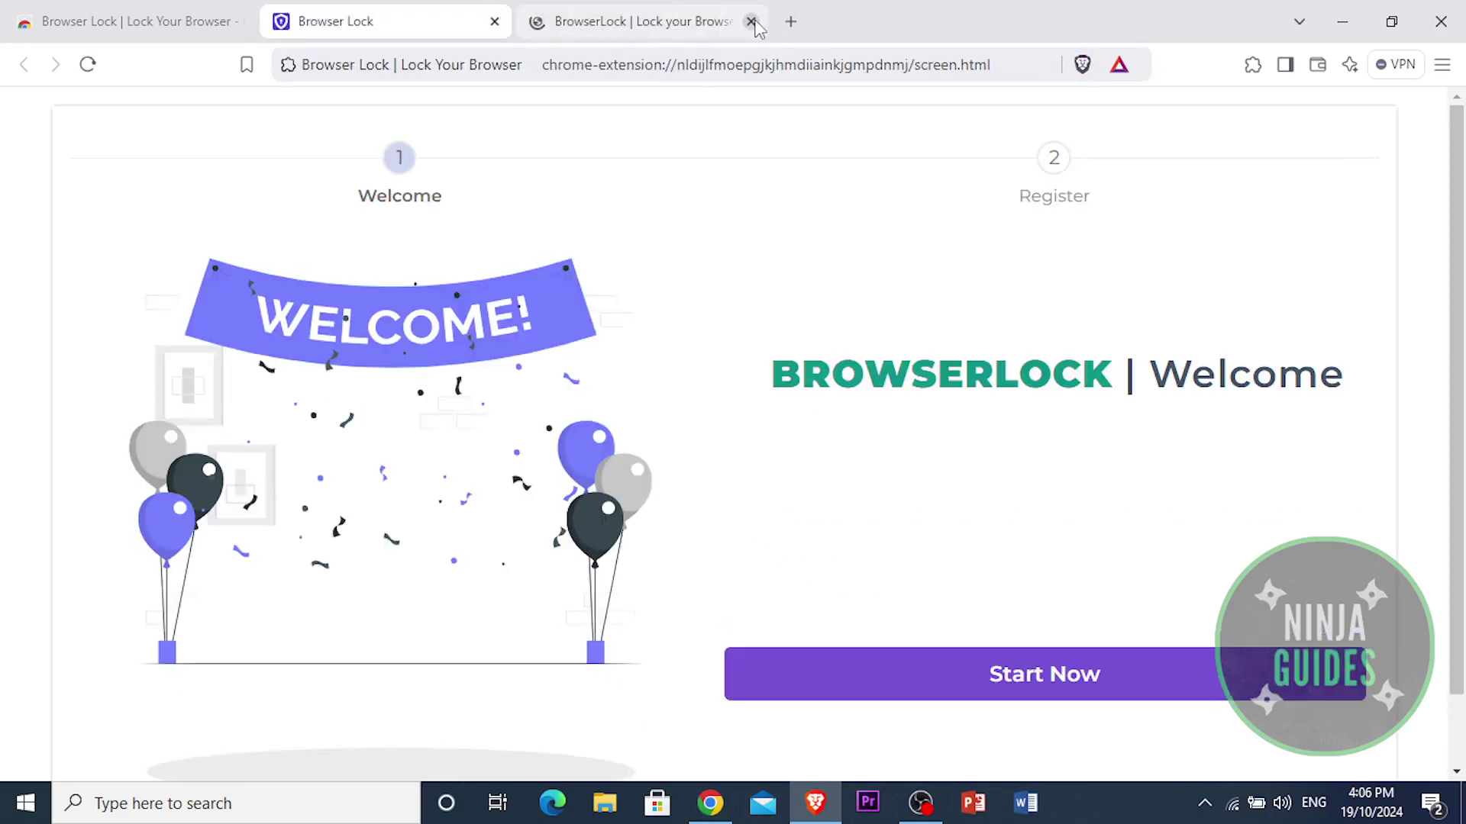
pyautogui.click(752, 22)
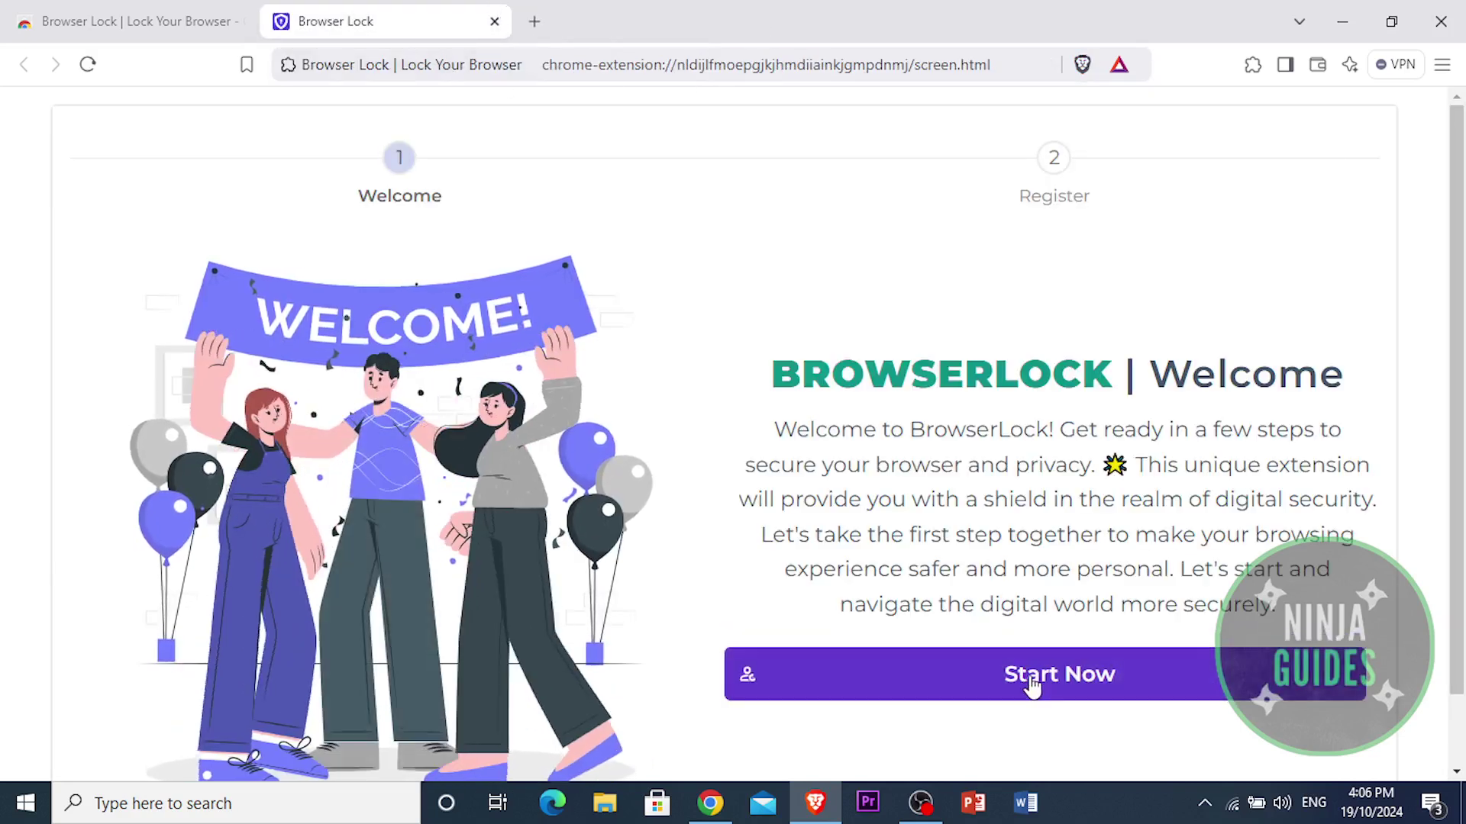
pyautogui.moveTo(1181, 468); pyautogui.dragTo(1234, 562)
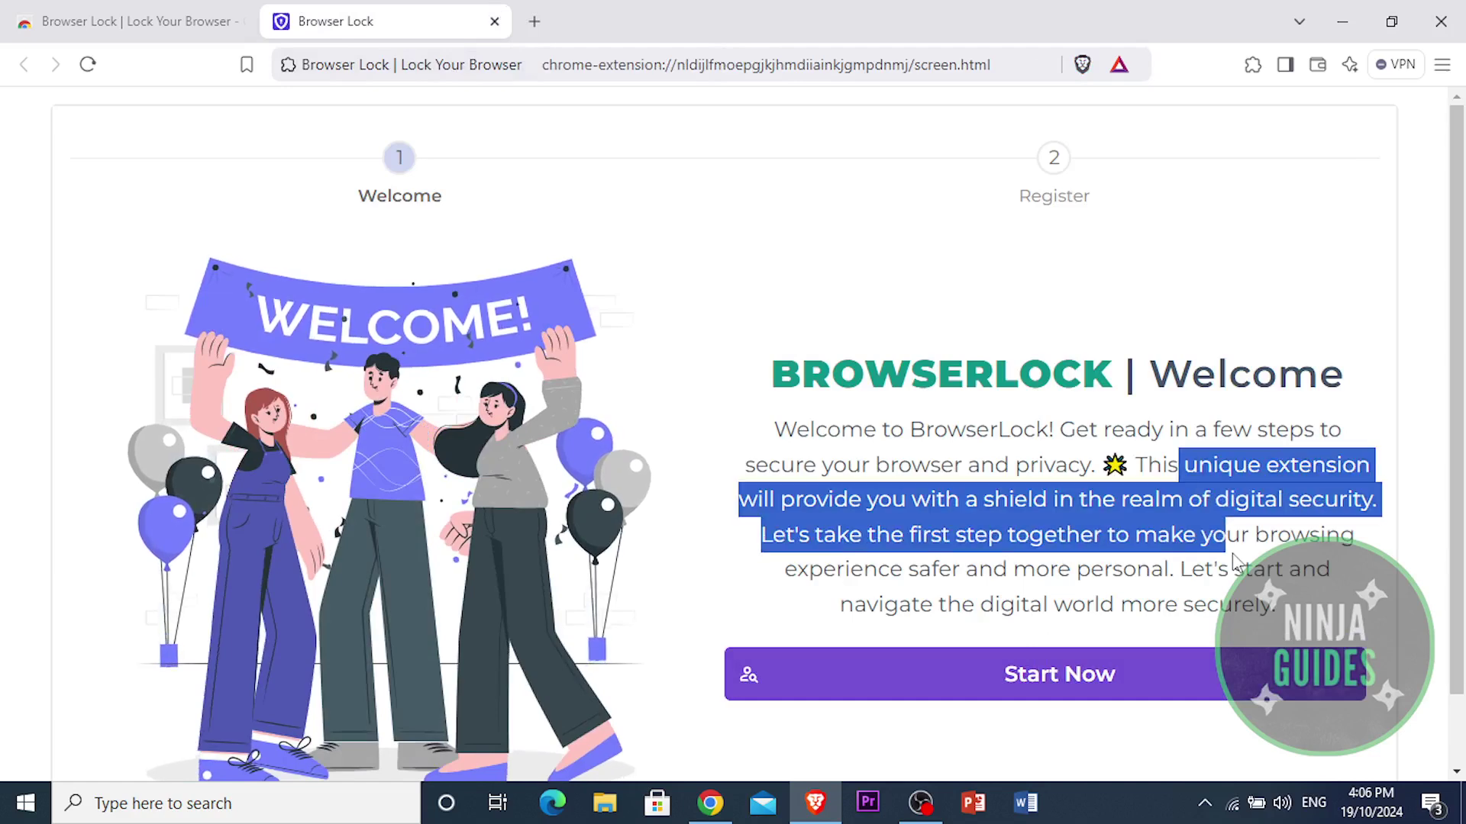
pyautogui.click(1114, 677)
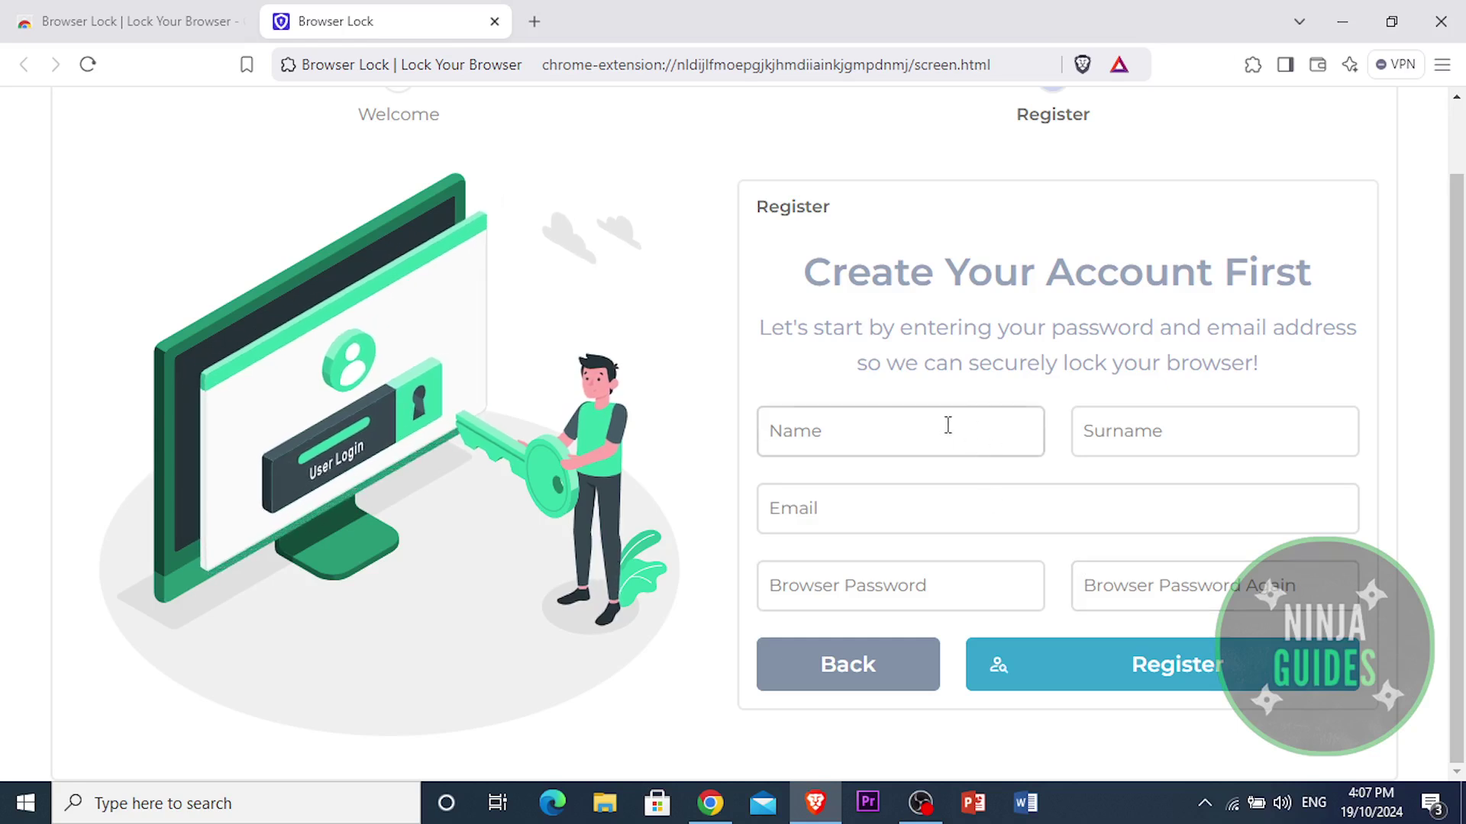
# Step: Try the registration fields and permanently dismiss the Activate BrowserLock notification
pyautogui.click(943, 427)
pyautogui.click(1111, 462)
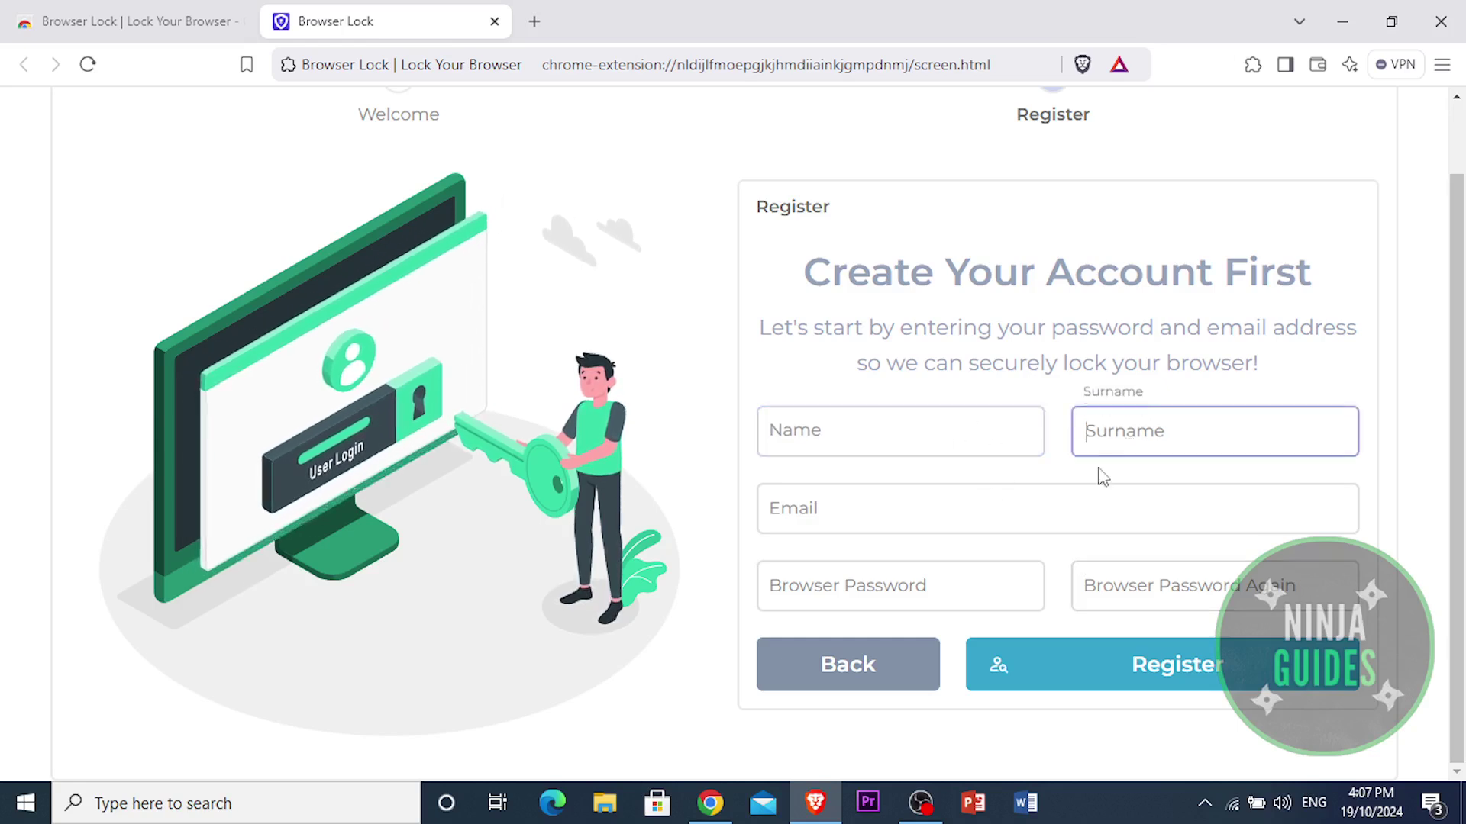
pyautogui.click(1027, 511)
pyautogui.click(992, 586)
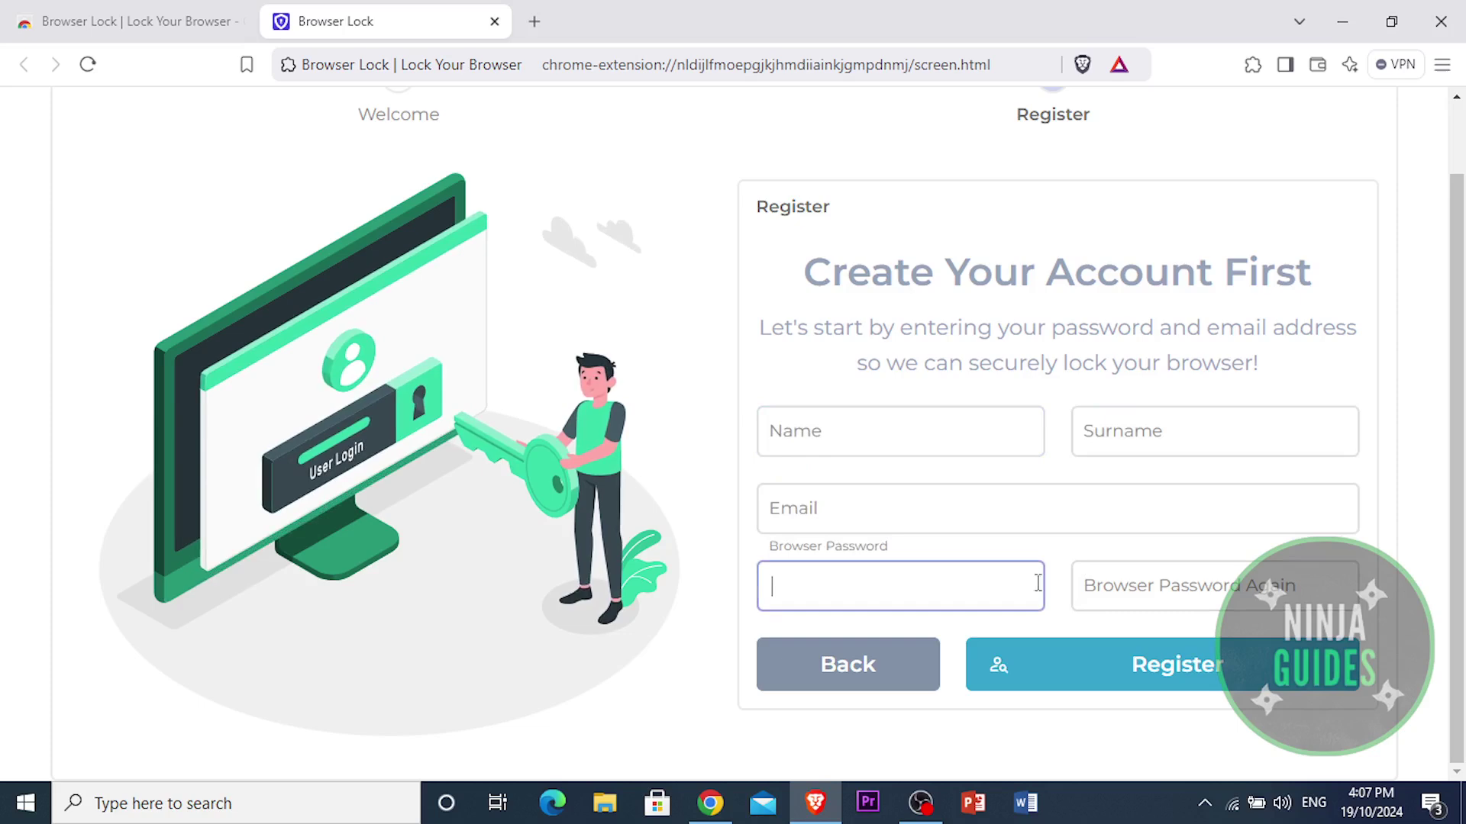
pyautogui.click(1142, 588)
pyautogui.click(933, 589)
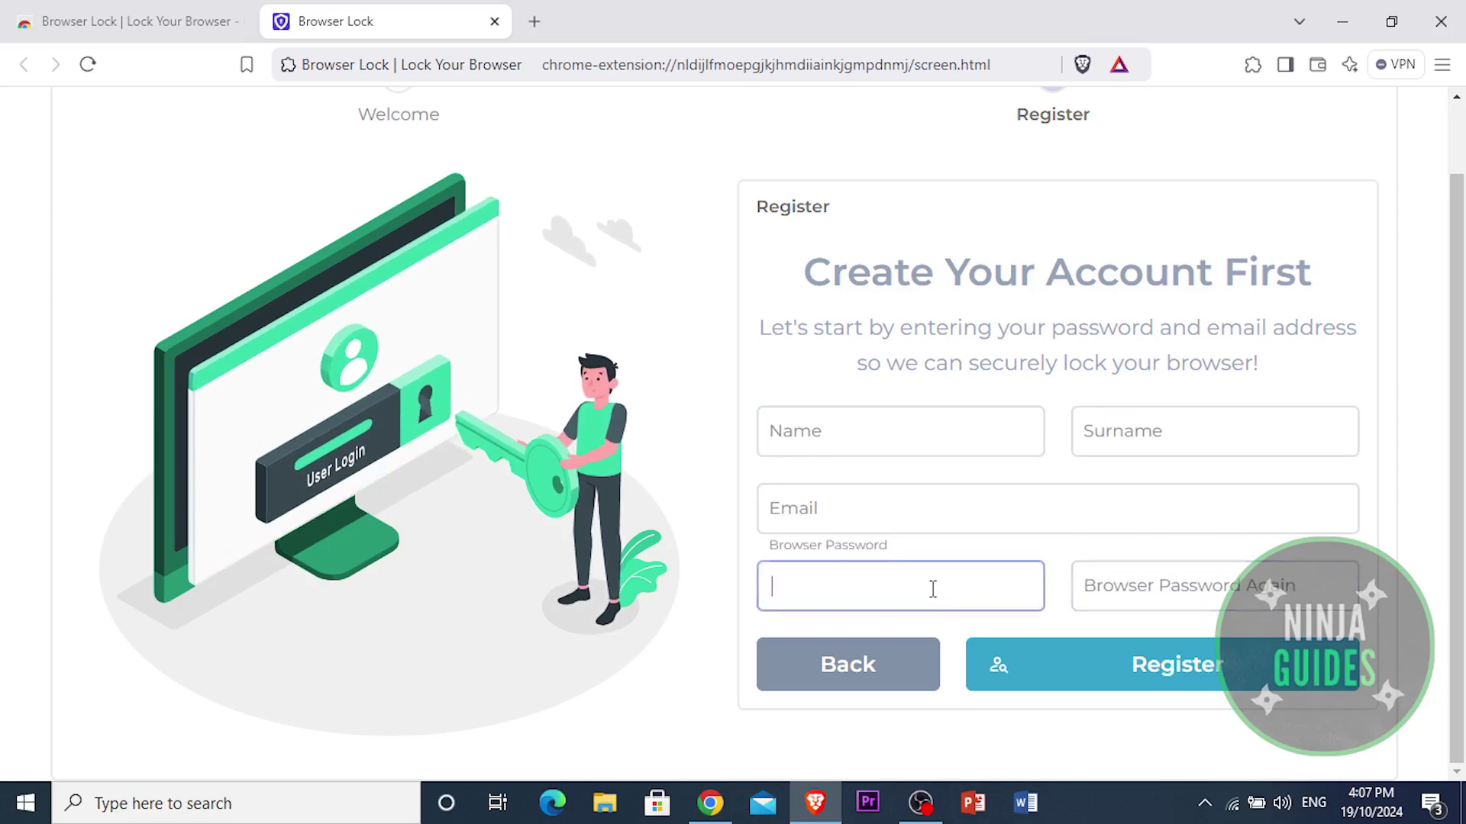
pyautogui.write('12')
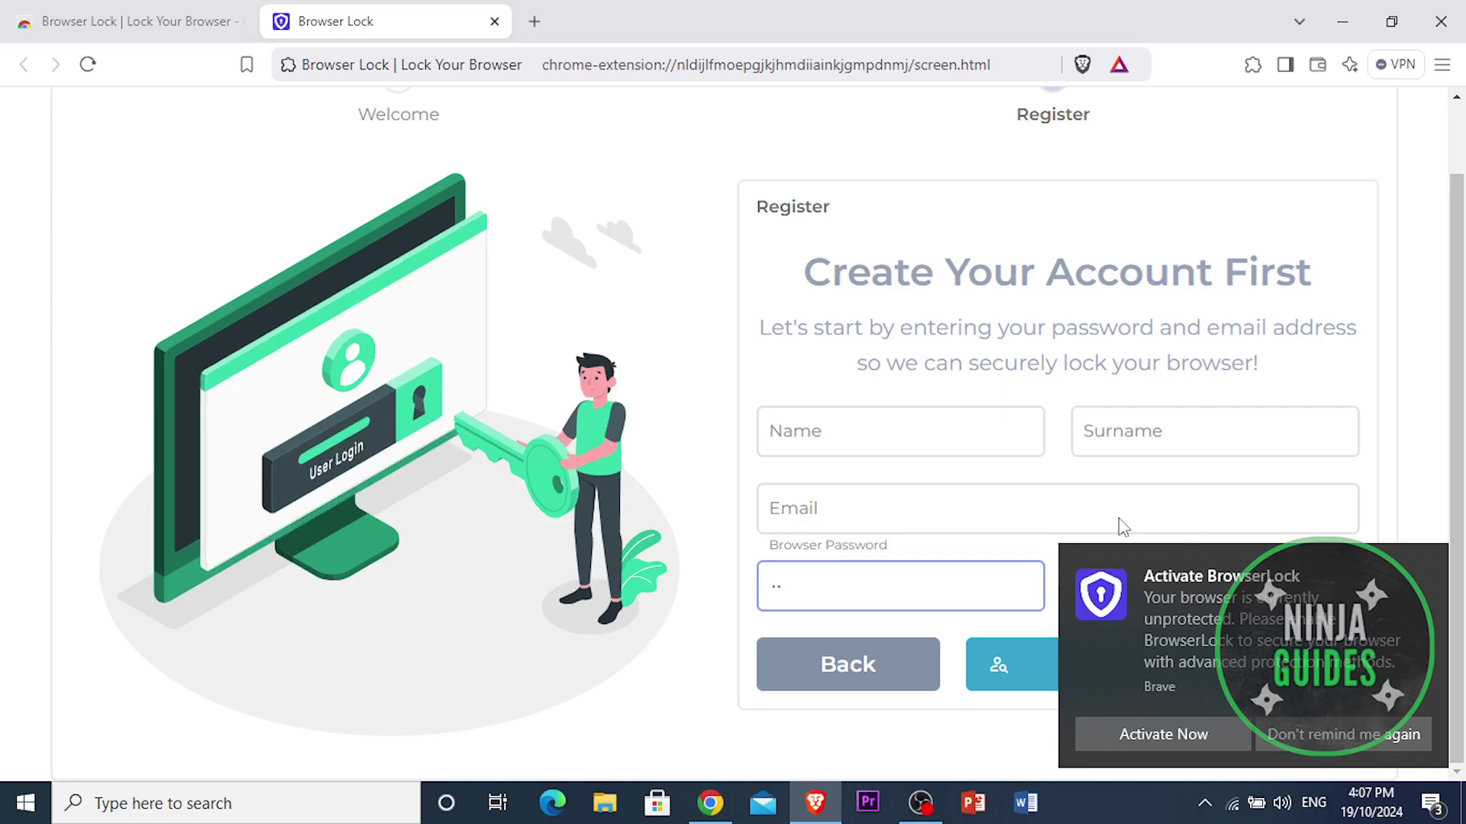
pyautogui.click(1371, 734)
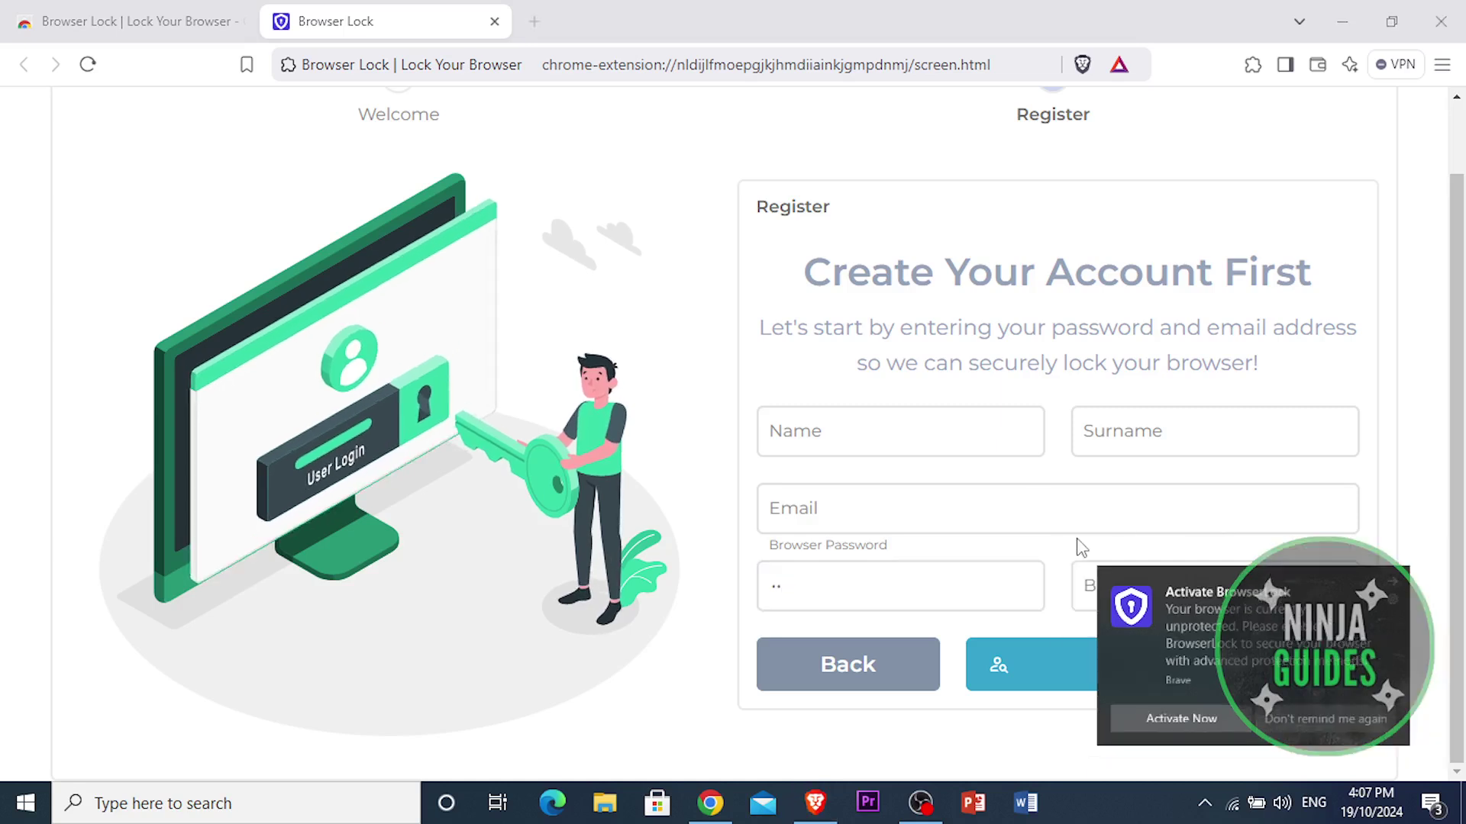
# Step: Enter the name, surname and Gmail address in the Create Your Account First form
pyautogui.click(869, 442)
pyautogui.write('pioneer')
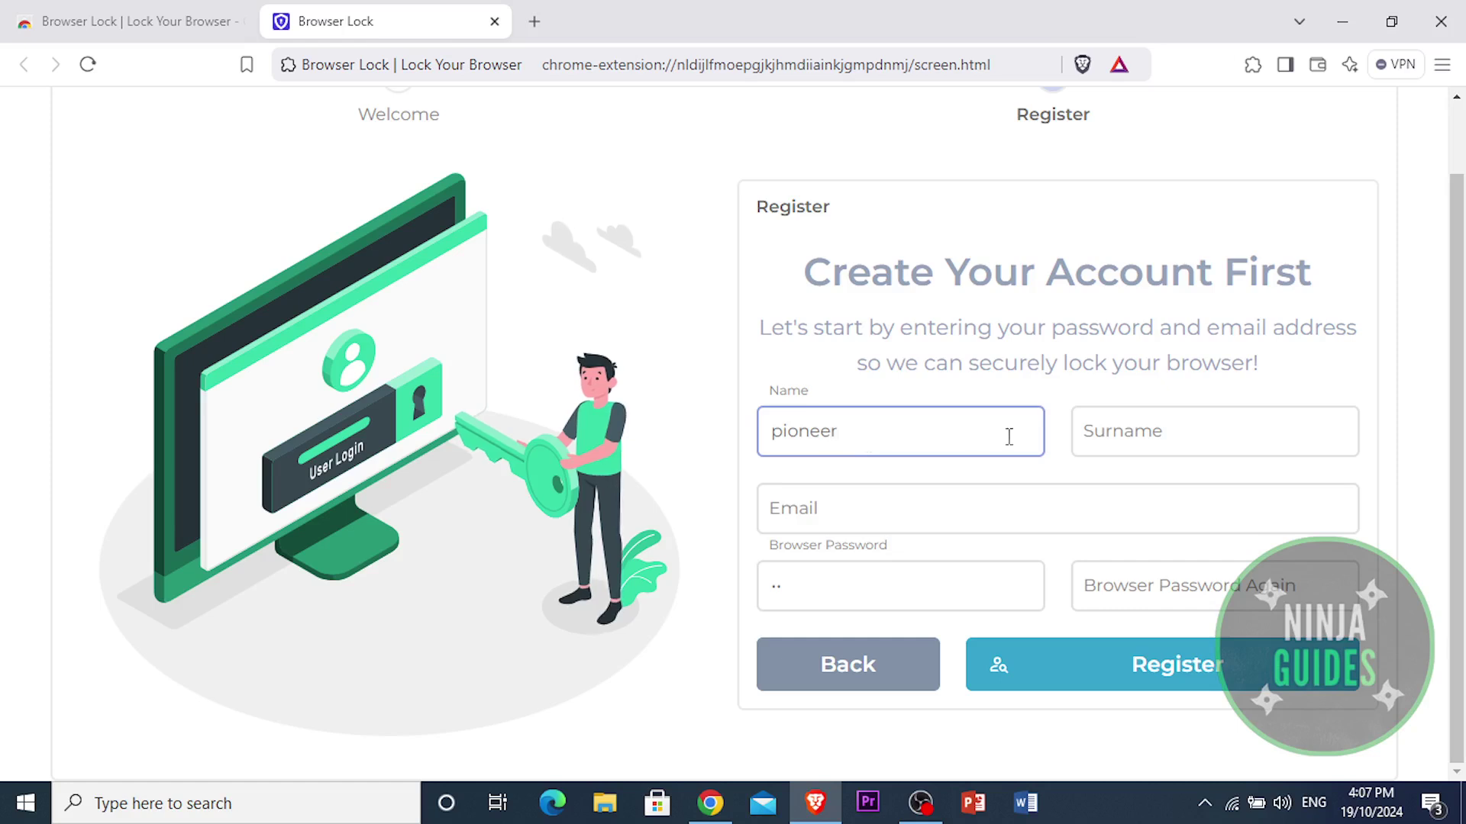
pyautogui.click(1110, 429)
pyautogui.write('leg')
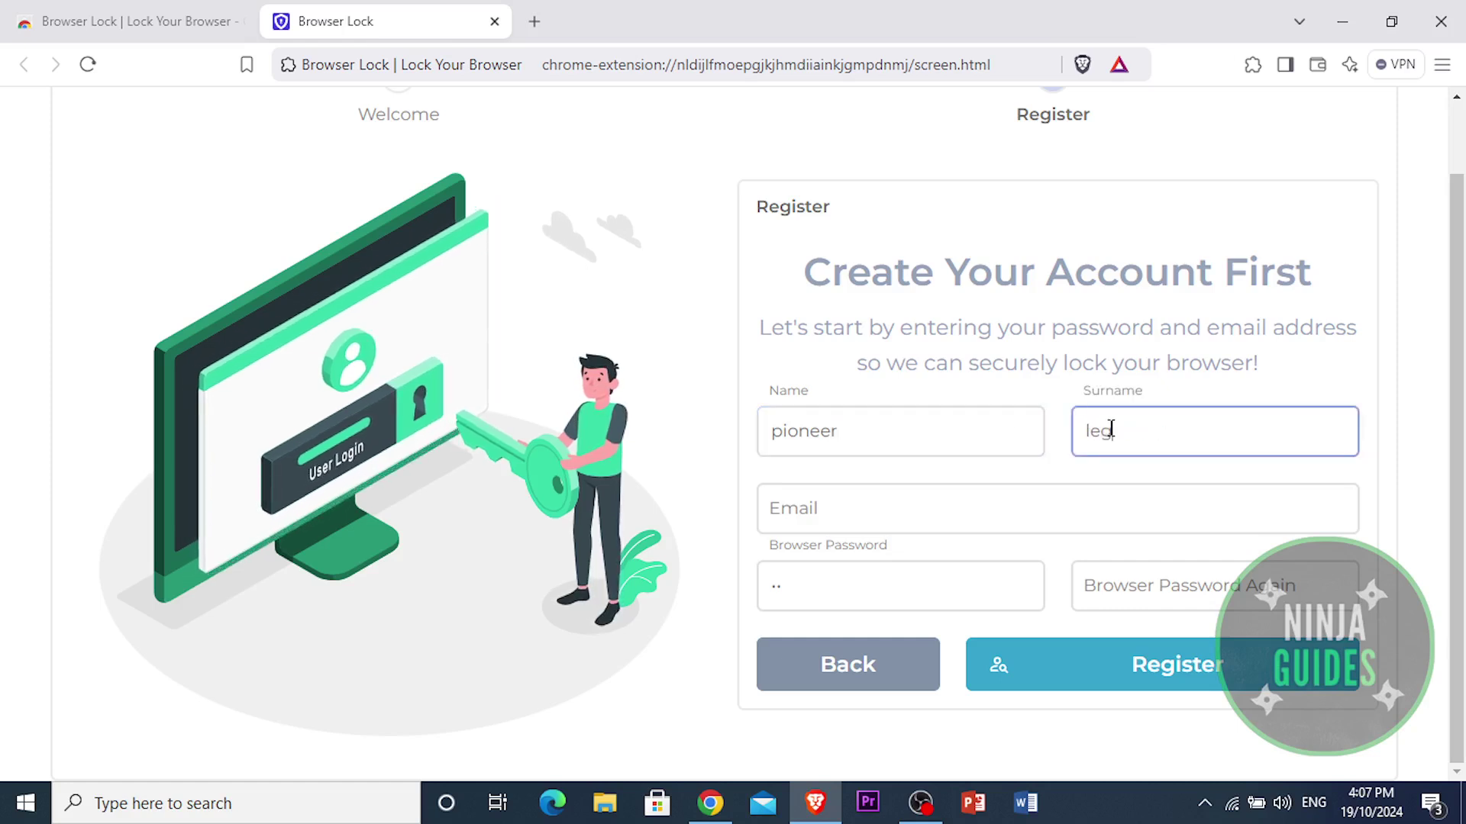
pyautogui.write('end')
pyautogui.click(978, 513)
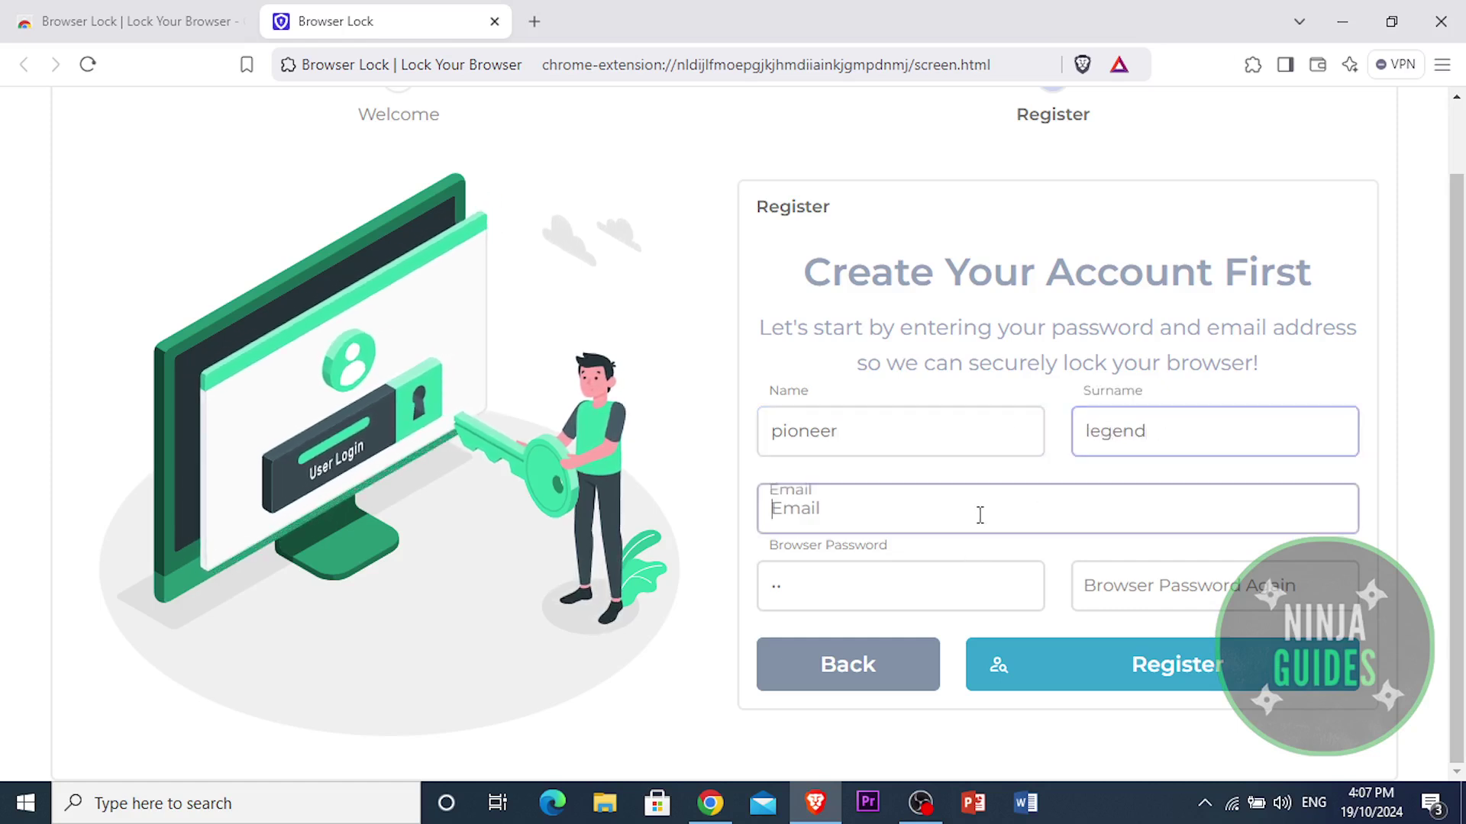
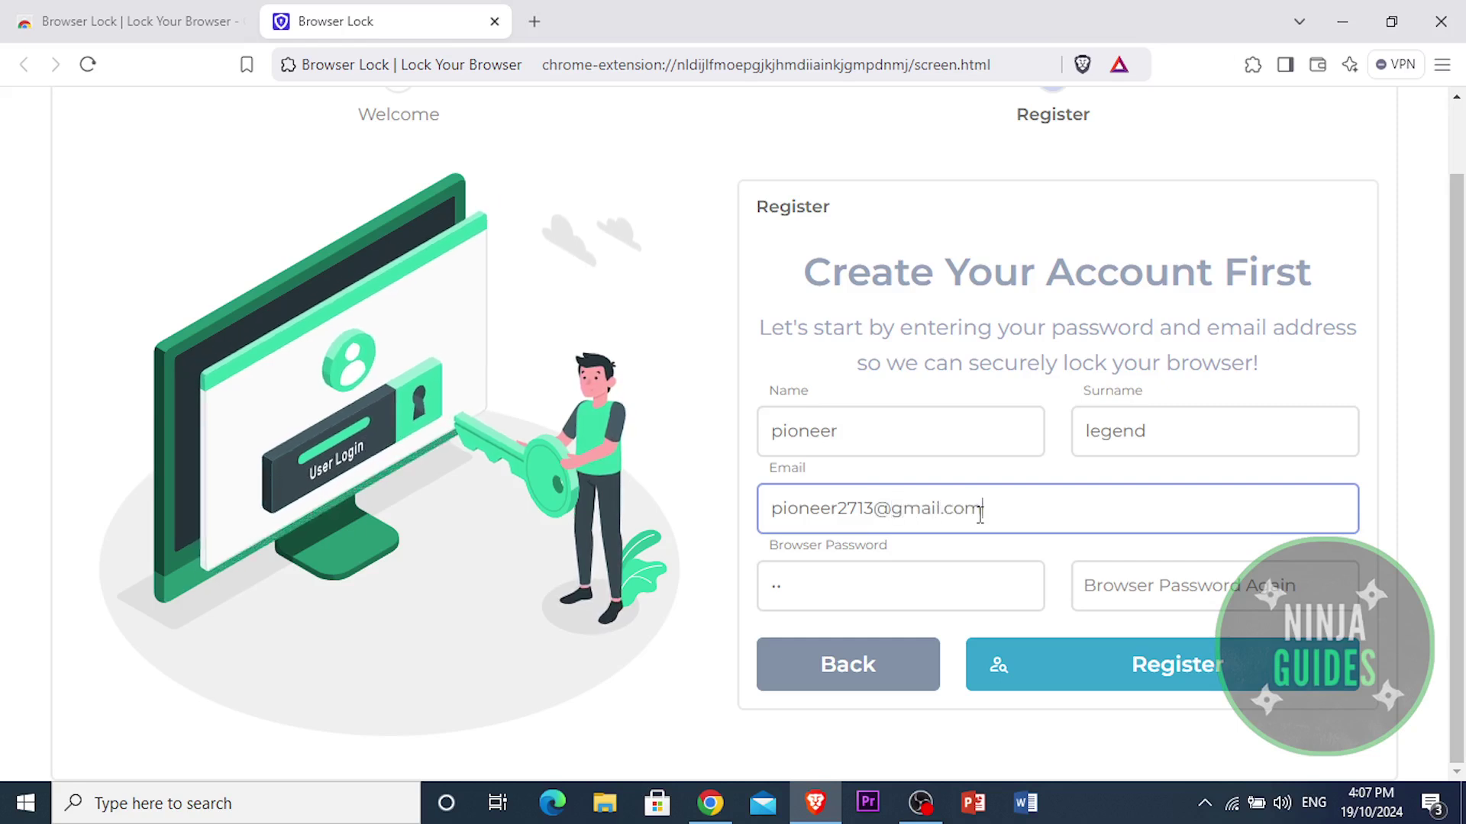
# Step: Enter and confirm the browser password, then submit the registration
pyautogui.click(956, 582)
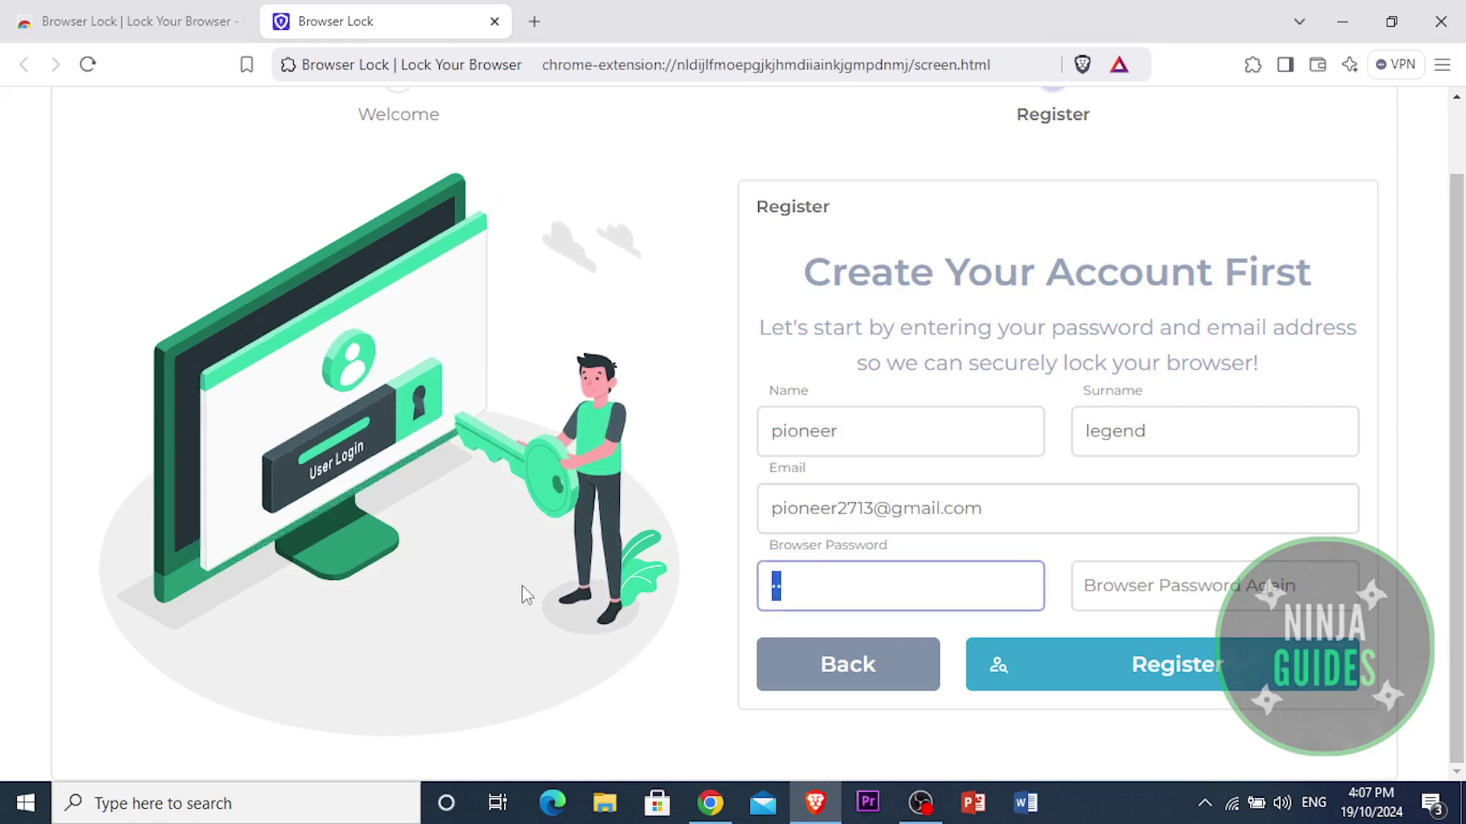
pyautogui.write('••••••••')
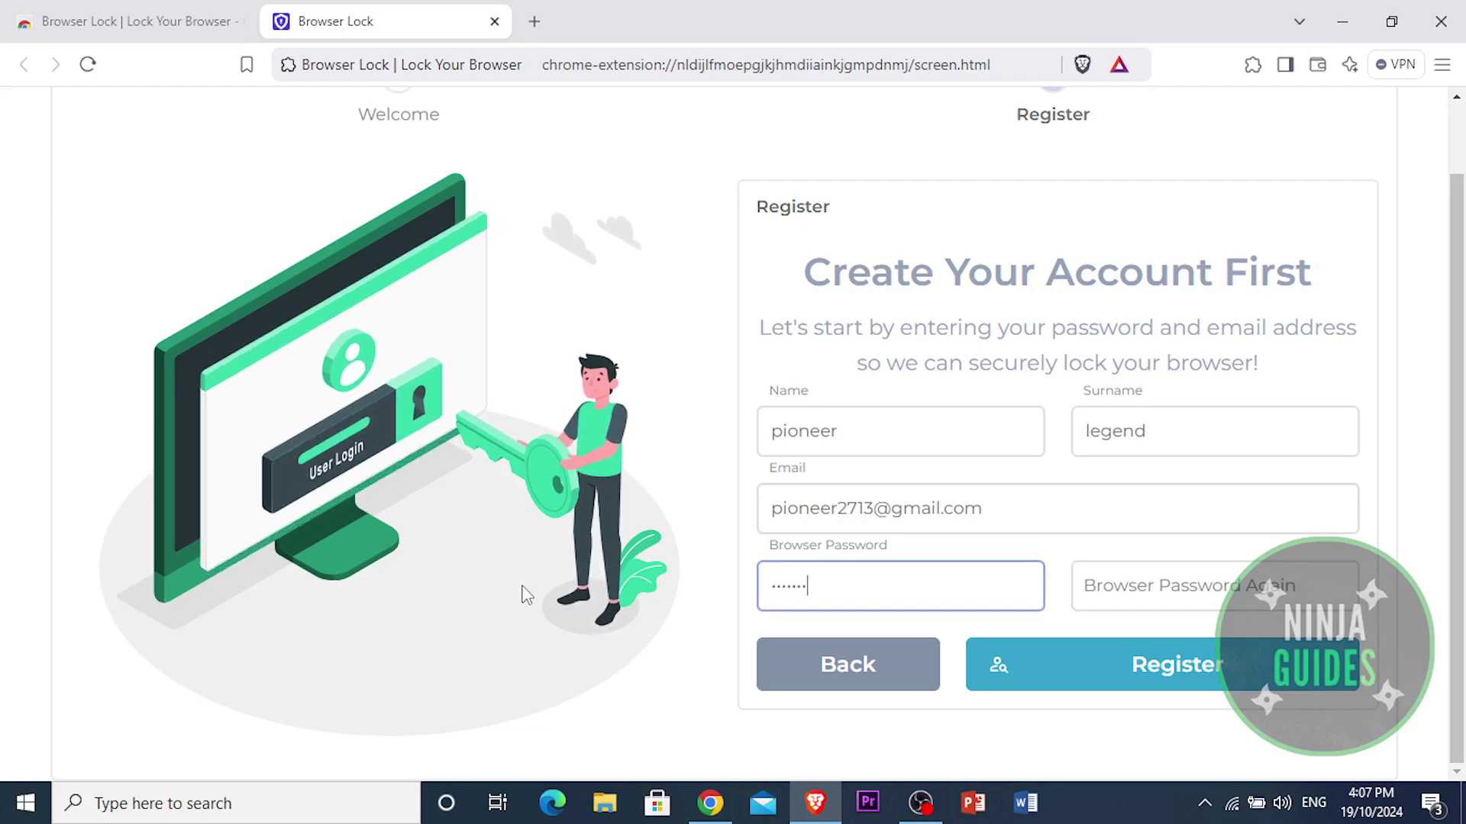
pyautogui.click(1121, 583)
pyautogui.write('••••••••••')
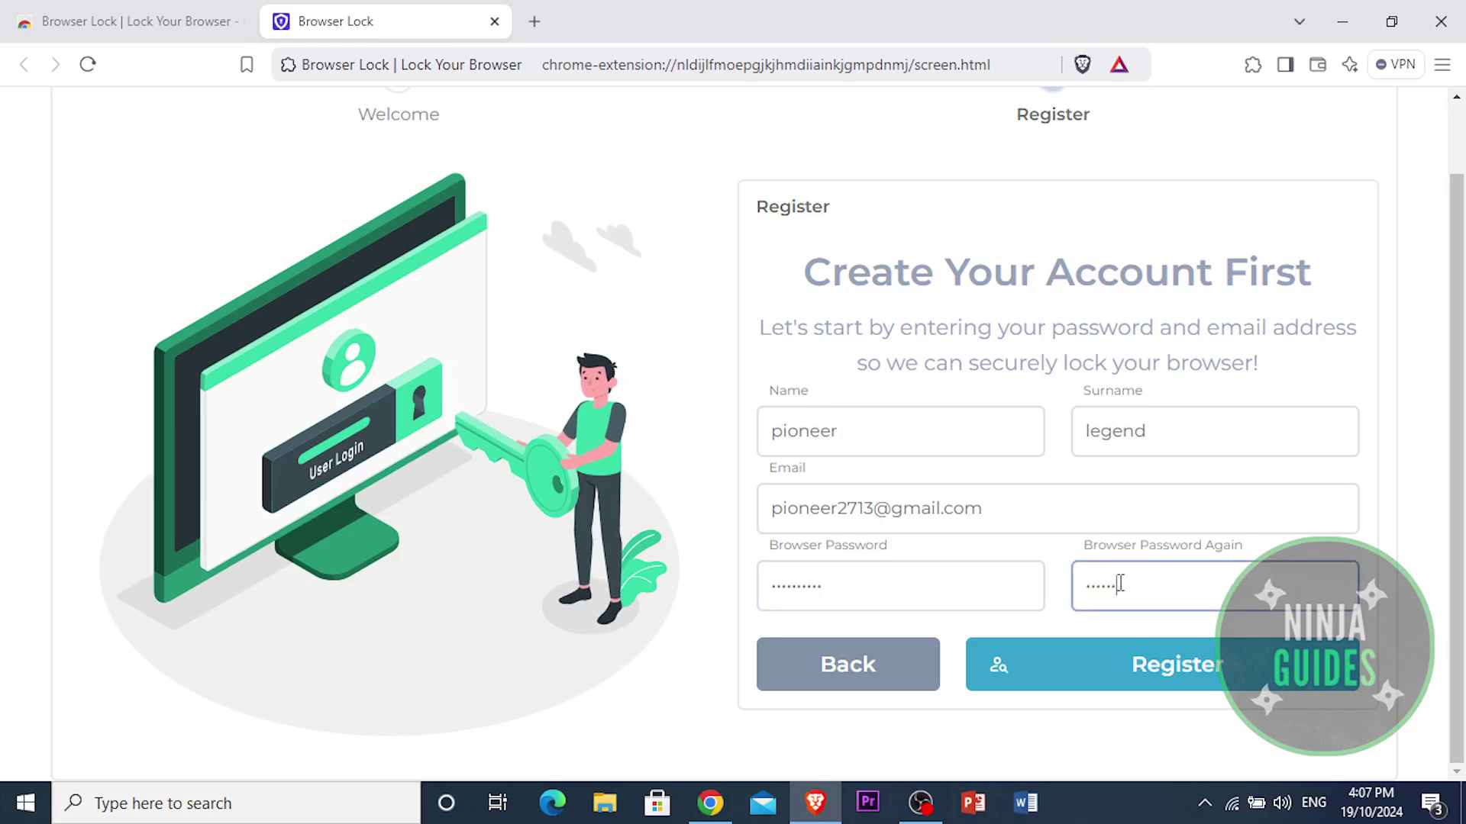
pyautogui.click(1135, 689)
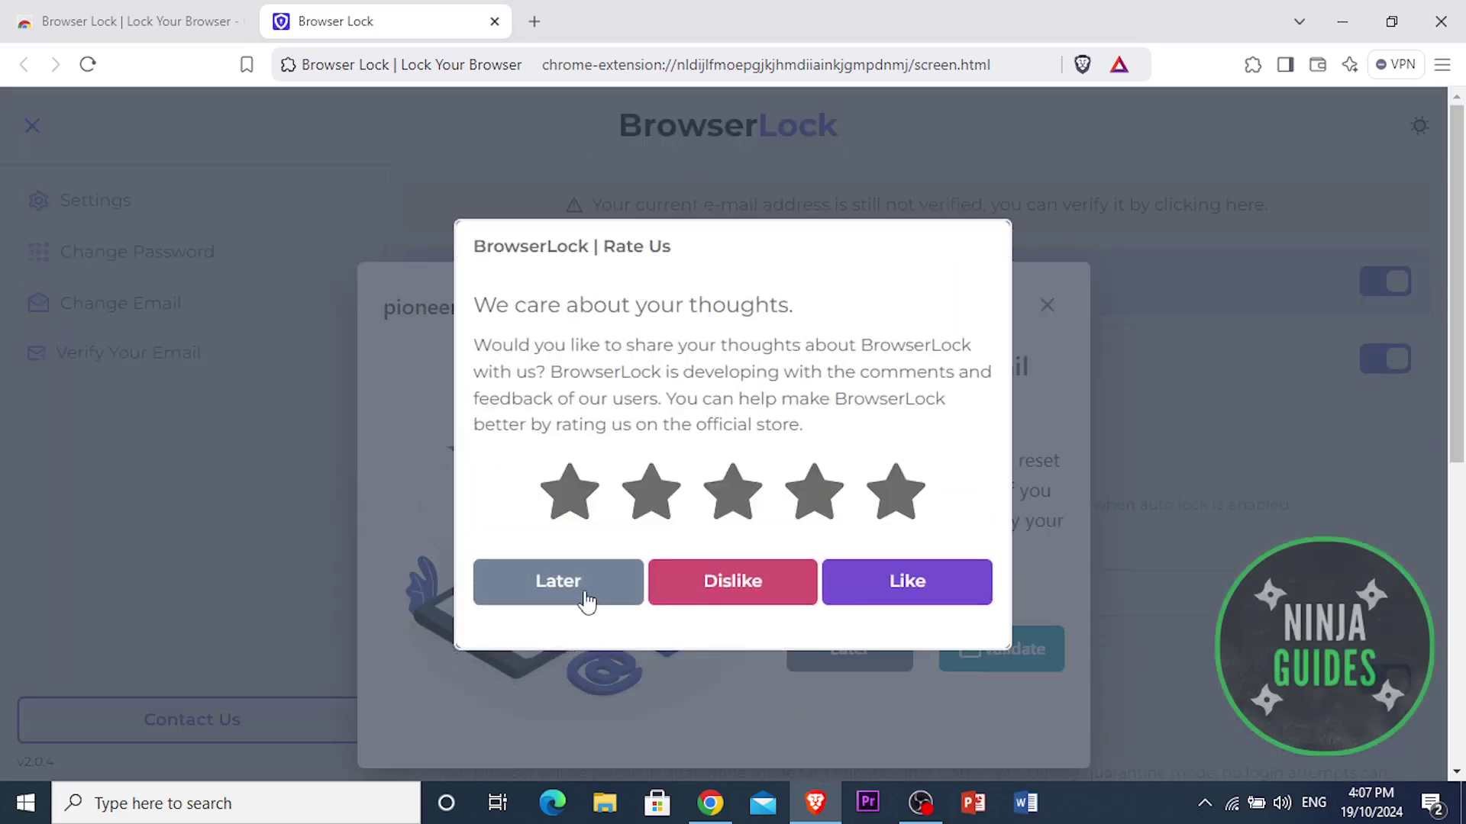
# Step: Postpone both the Rate Us request and the email verification with Later
pyautogui.click(585, 589)
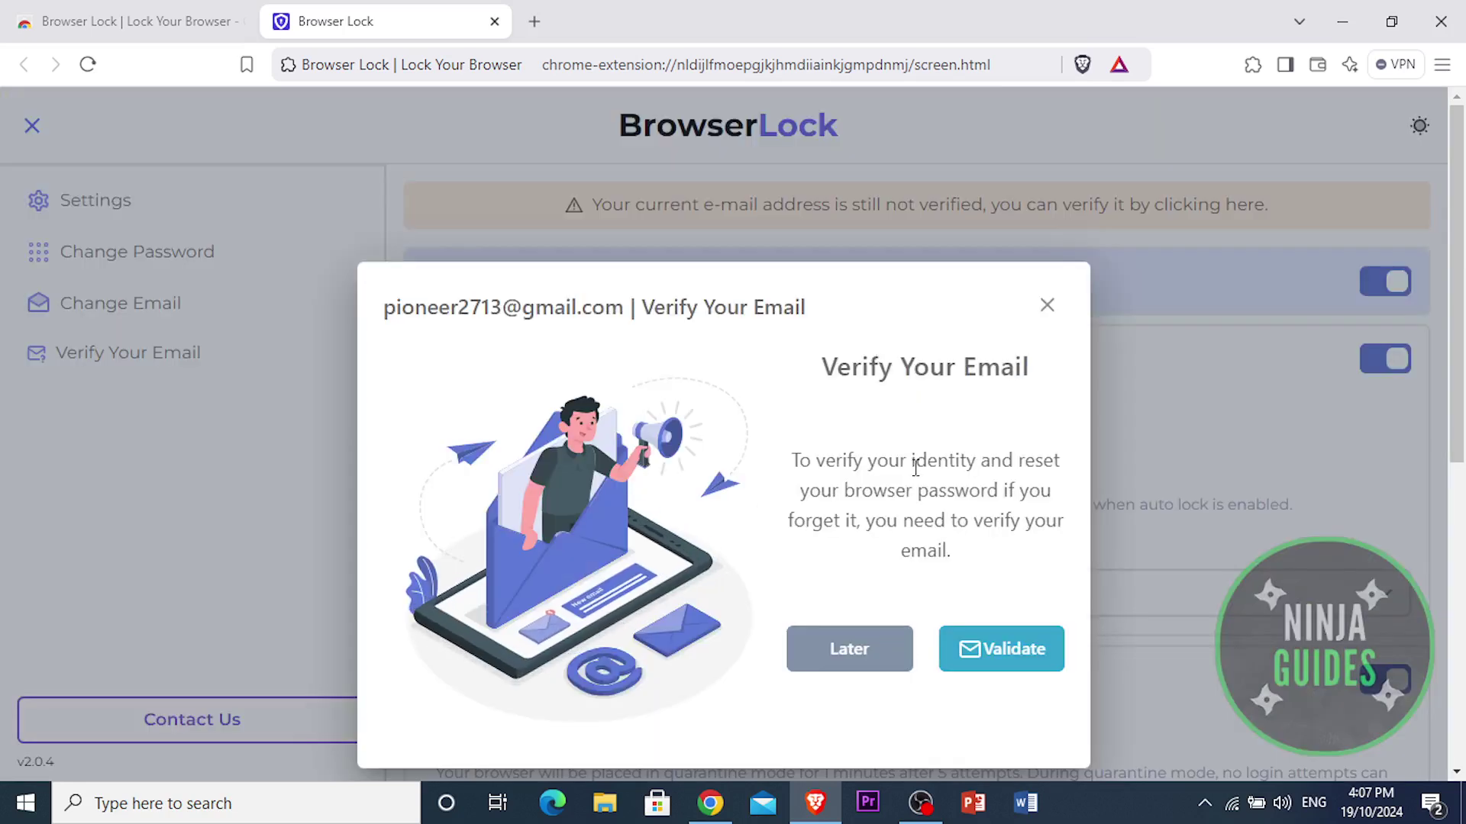
pyautogui.moveTo(881, 459); pyautogui.dragTo(1046, 534)
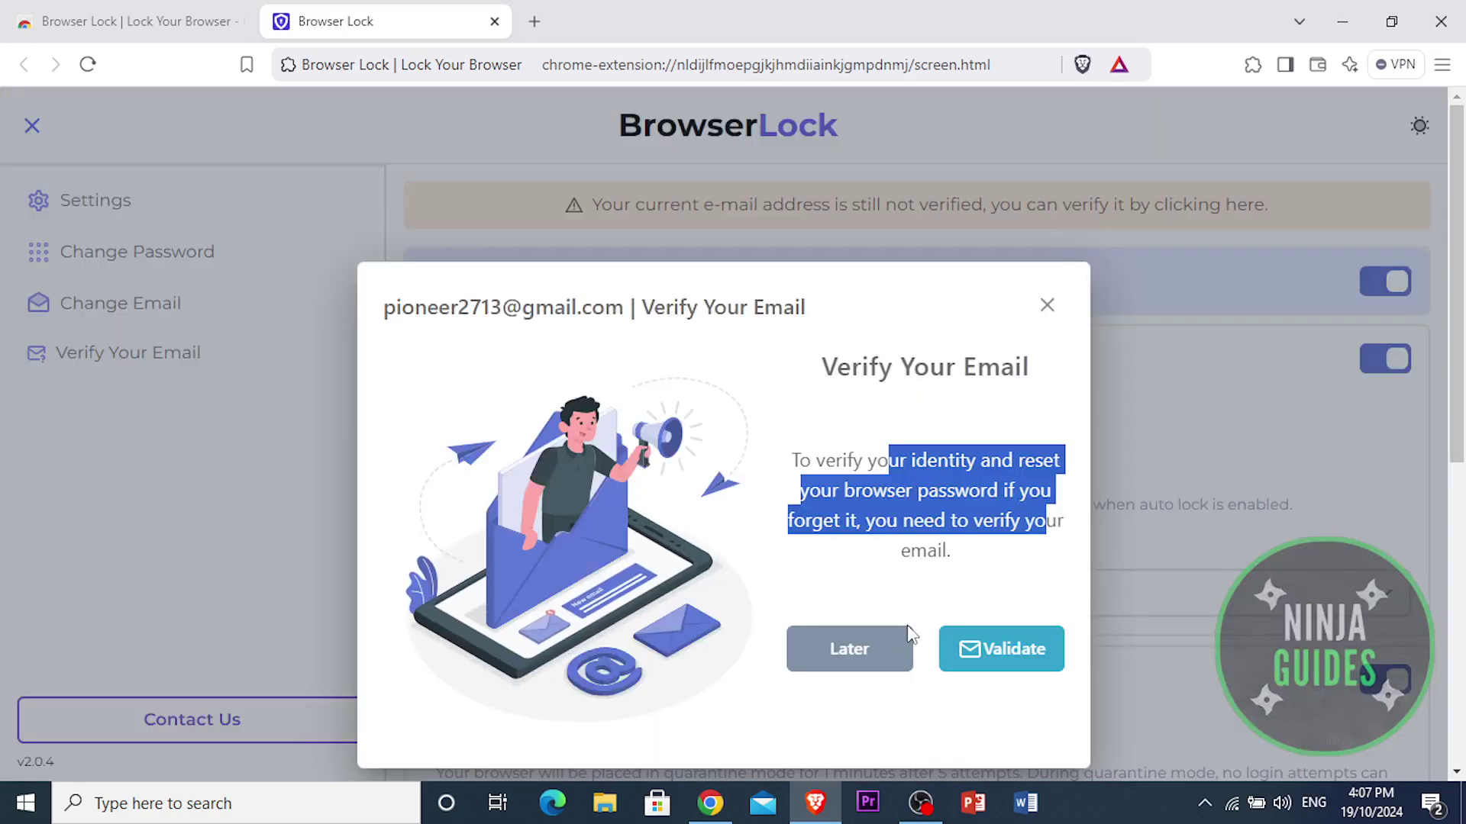
pyautogui.click(864, 654)
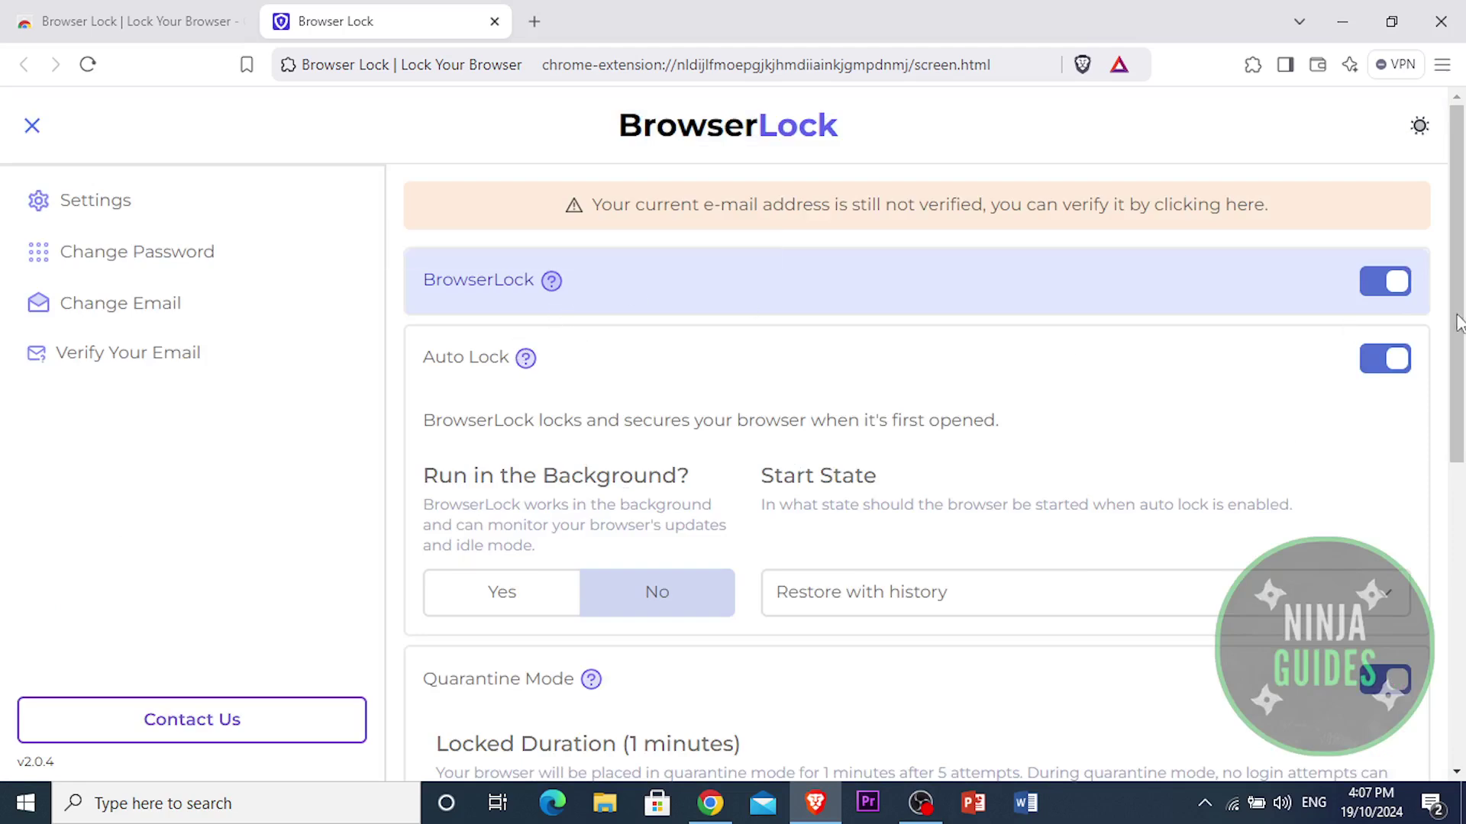
# Step: Review the Auto Lock and Quarantine Mode settings, then close the Brave window
pyautogui.moveTo(524, 361)
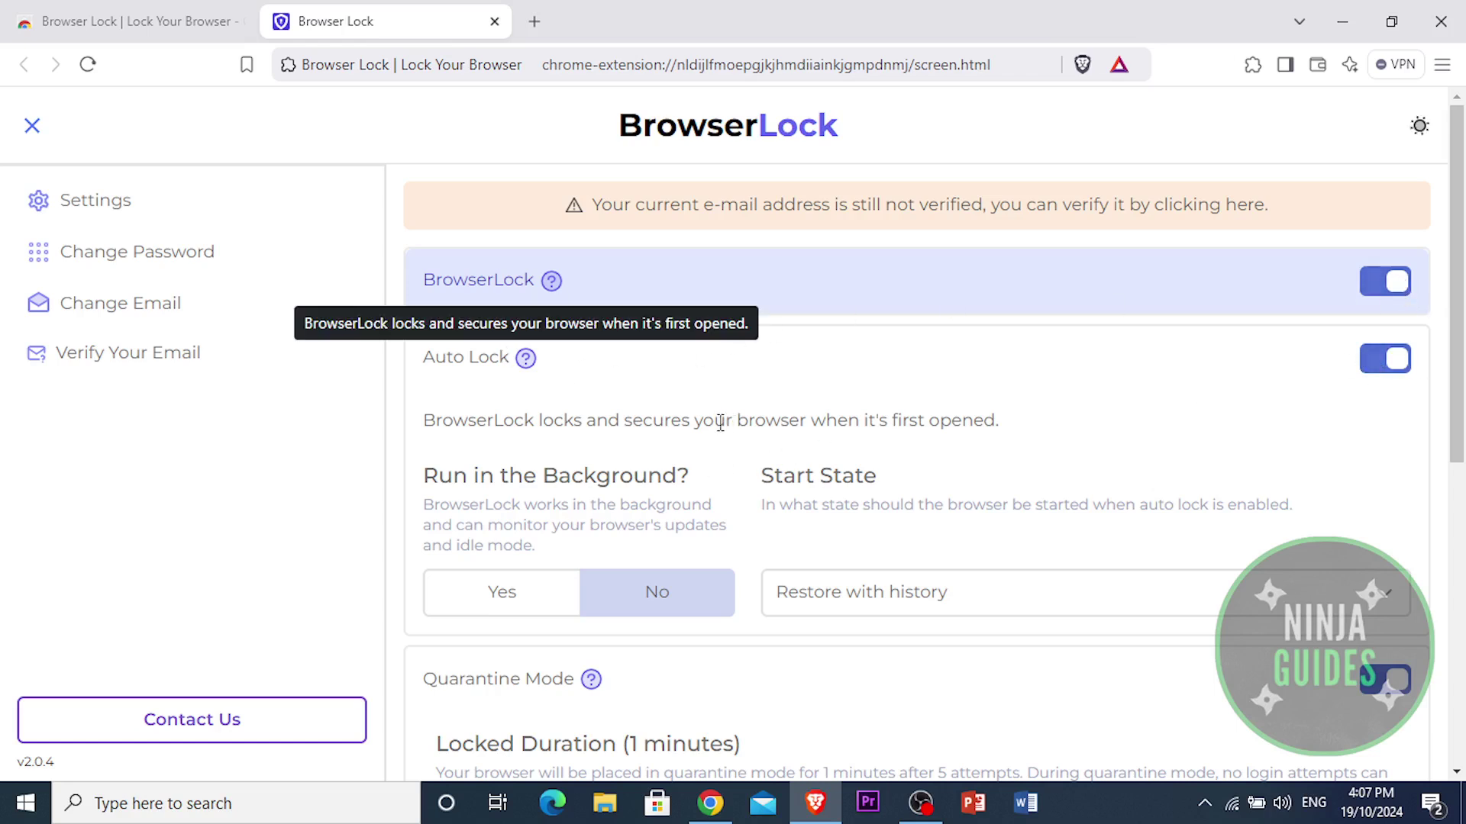
pyautogui.moveTo(716, 425); pyautogui.dragTo(789, 422)
pyautogui.click(807, 425)
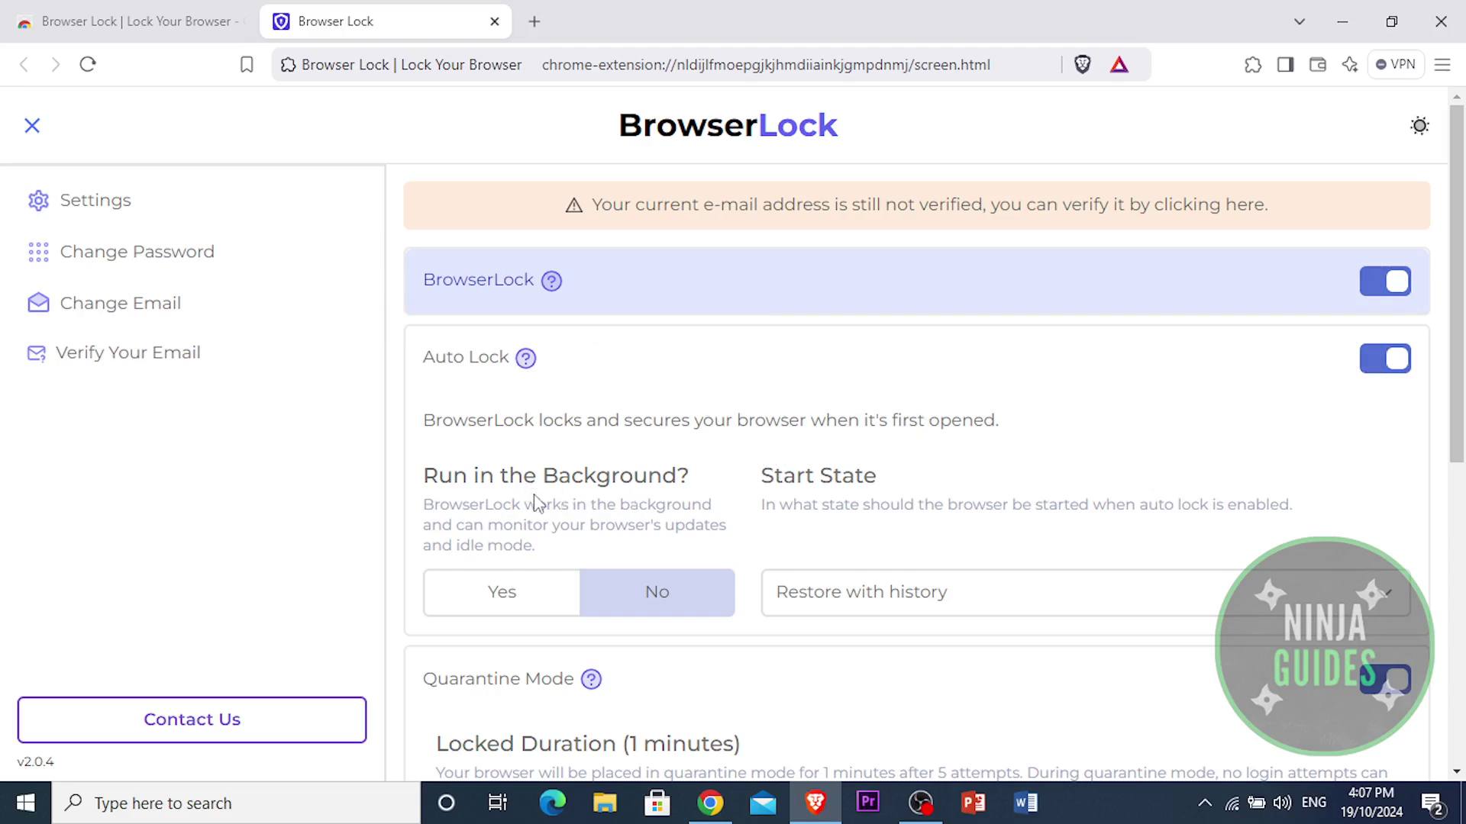
pyautogui.scroll(-5, 949, 506)
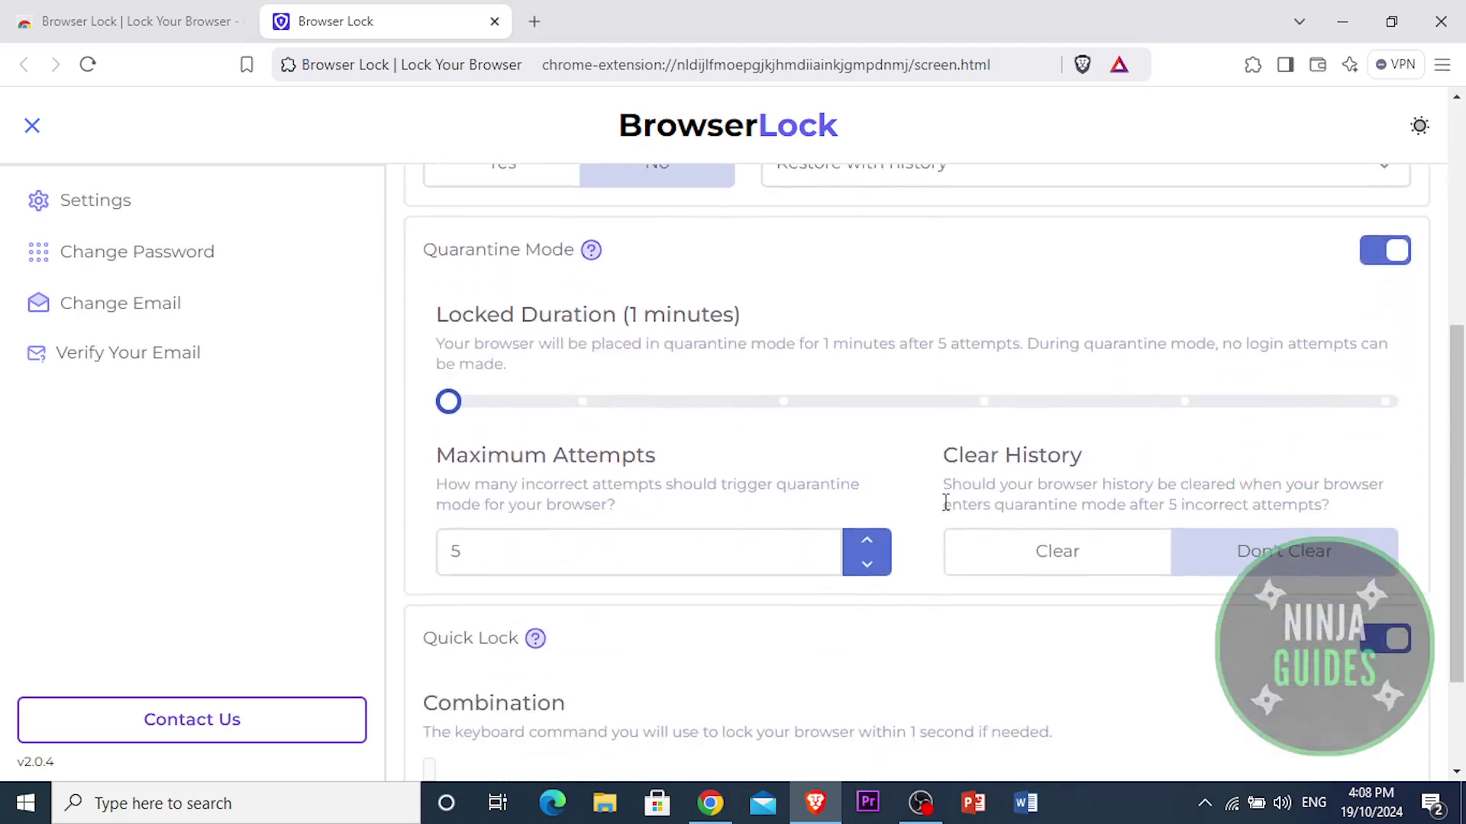
pyautogui.scroll(-2, 946, 504)
pyautogui.scroll(8, 944, 510)
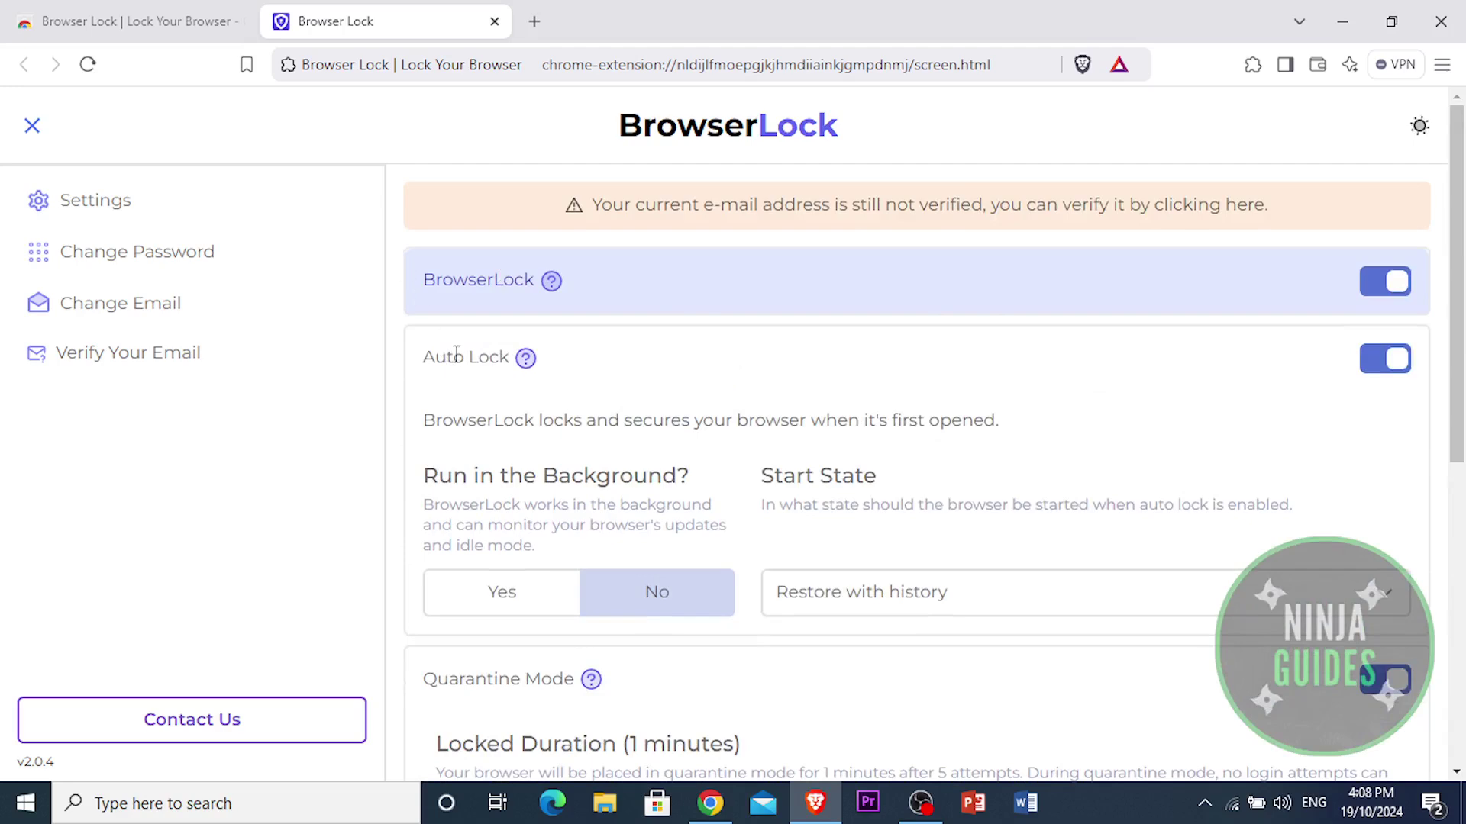
pyautogui.scroll(-5, 693, 508)
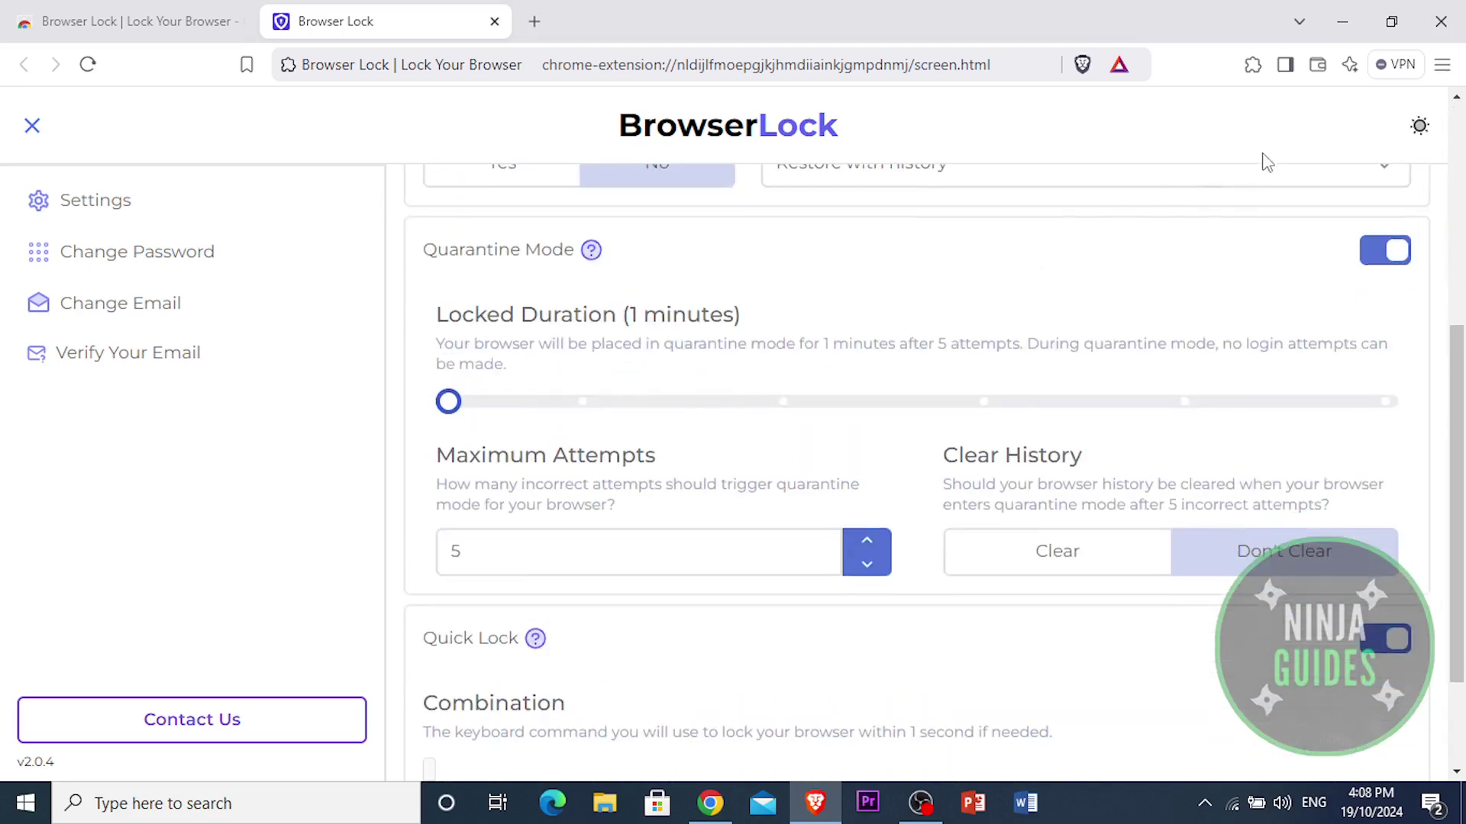
pyautogui.click(672, 564)
pyautogui.click(1441, 21)
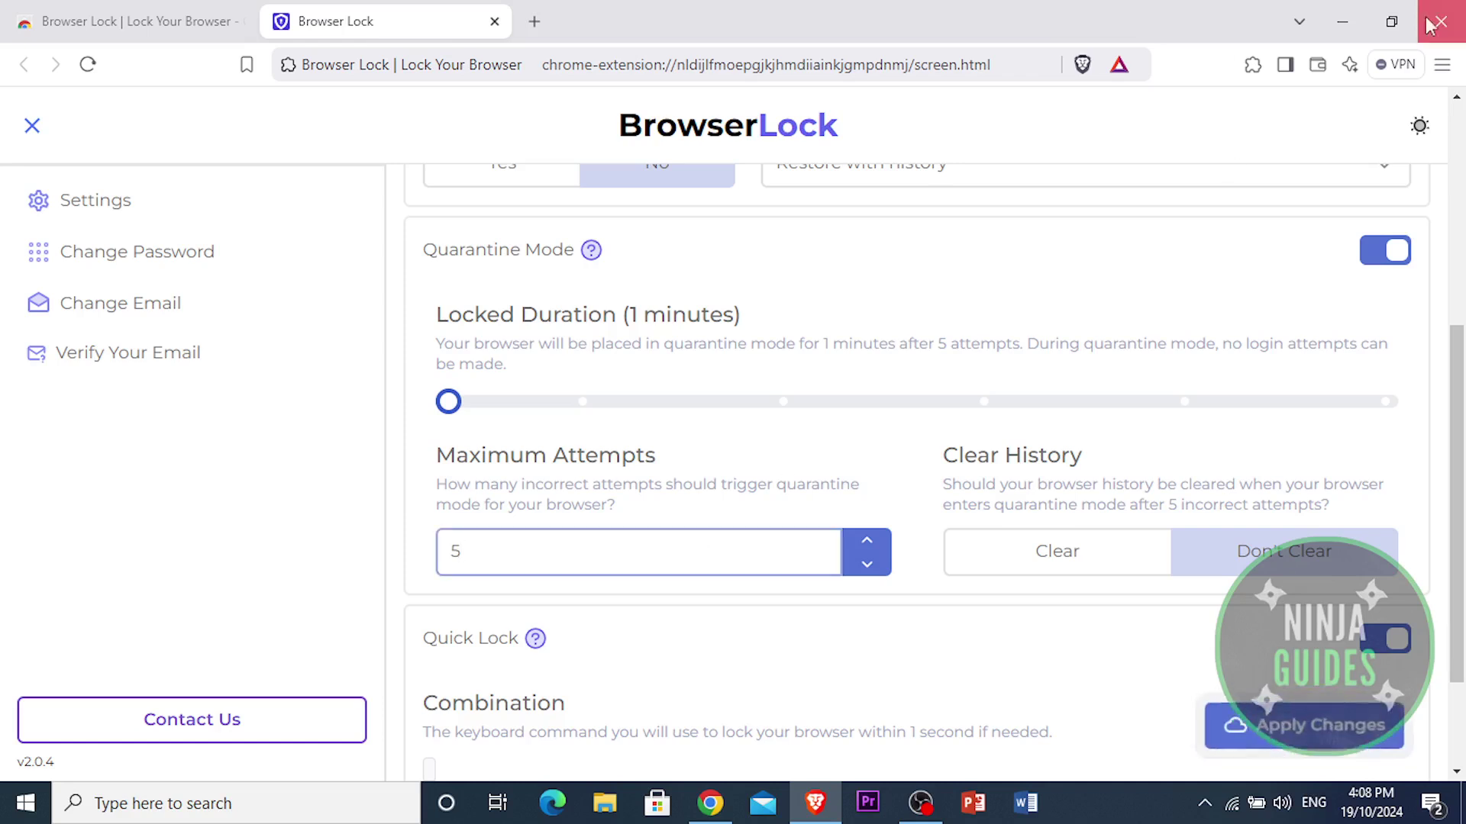
# Step: Close all tabs, relaunch Brave, and unlock the Browser Locked prompt with the browser password
pyautogui.click(764, 281)
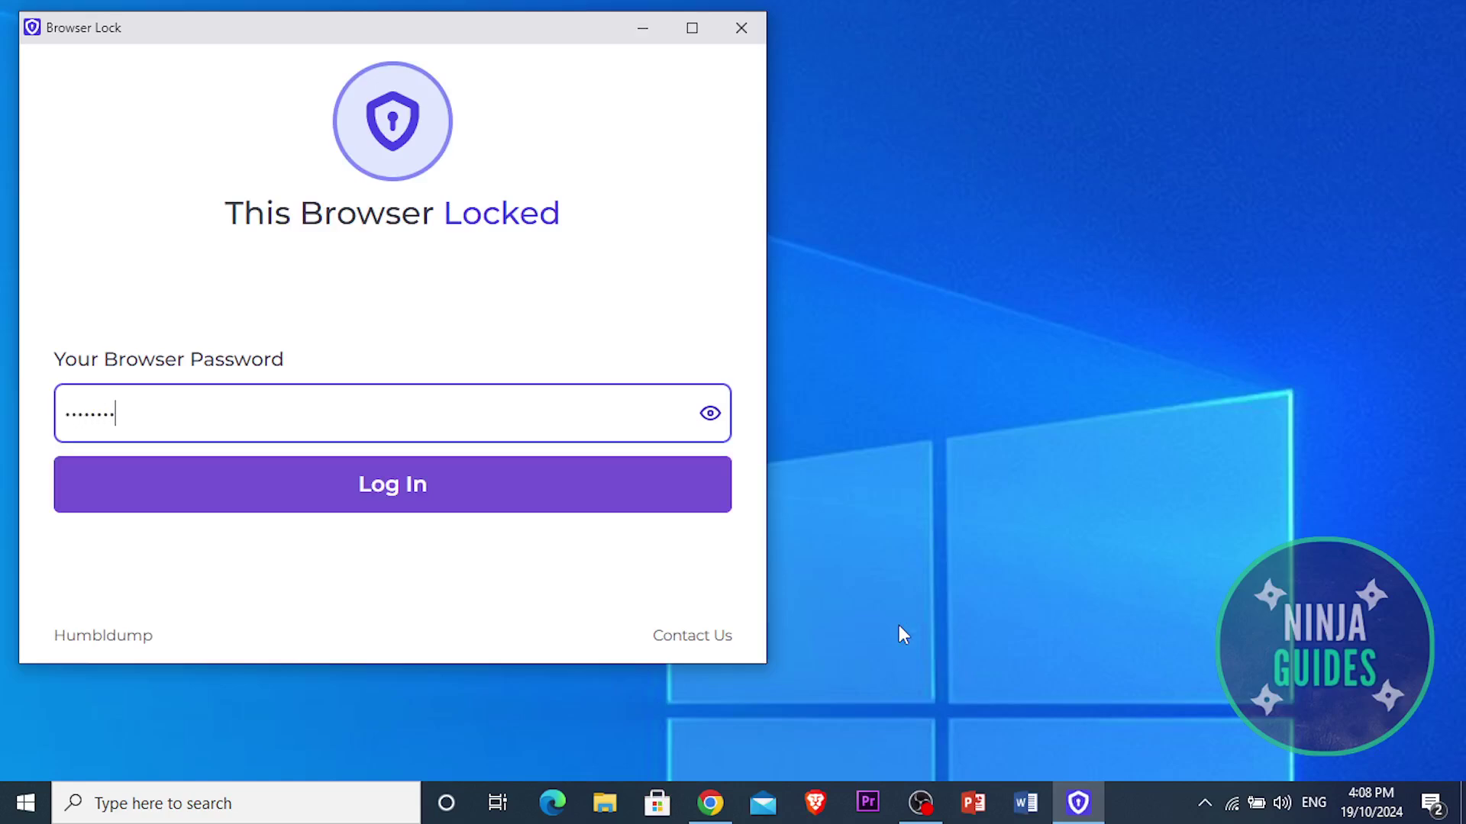
pyautogui.press('Return')
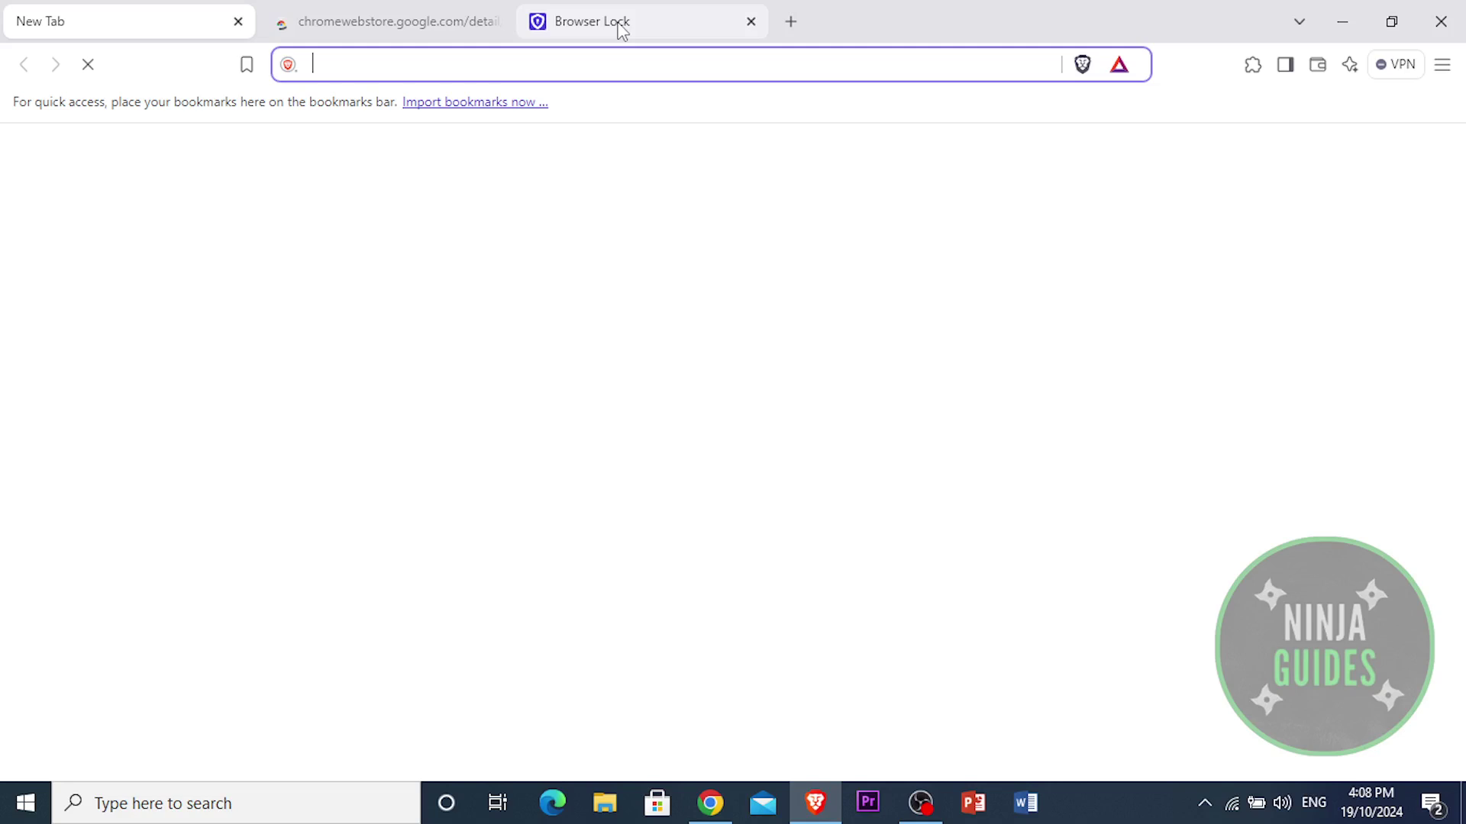
# Step: Return to the Browser Lock store tab and expand its description to the Startup Lock, Right-Click Lock and Easy Lock features
pyautogui.click(376, 15)
pyautogui.scroll(-3, 753, 405)
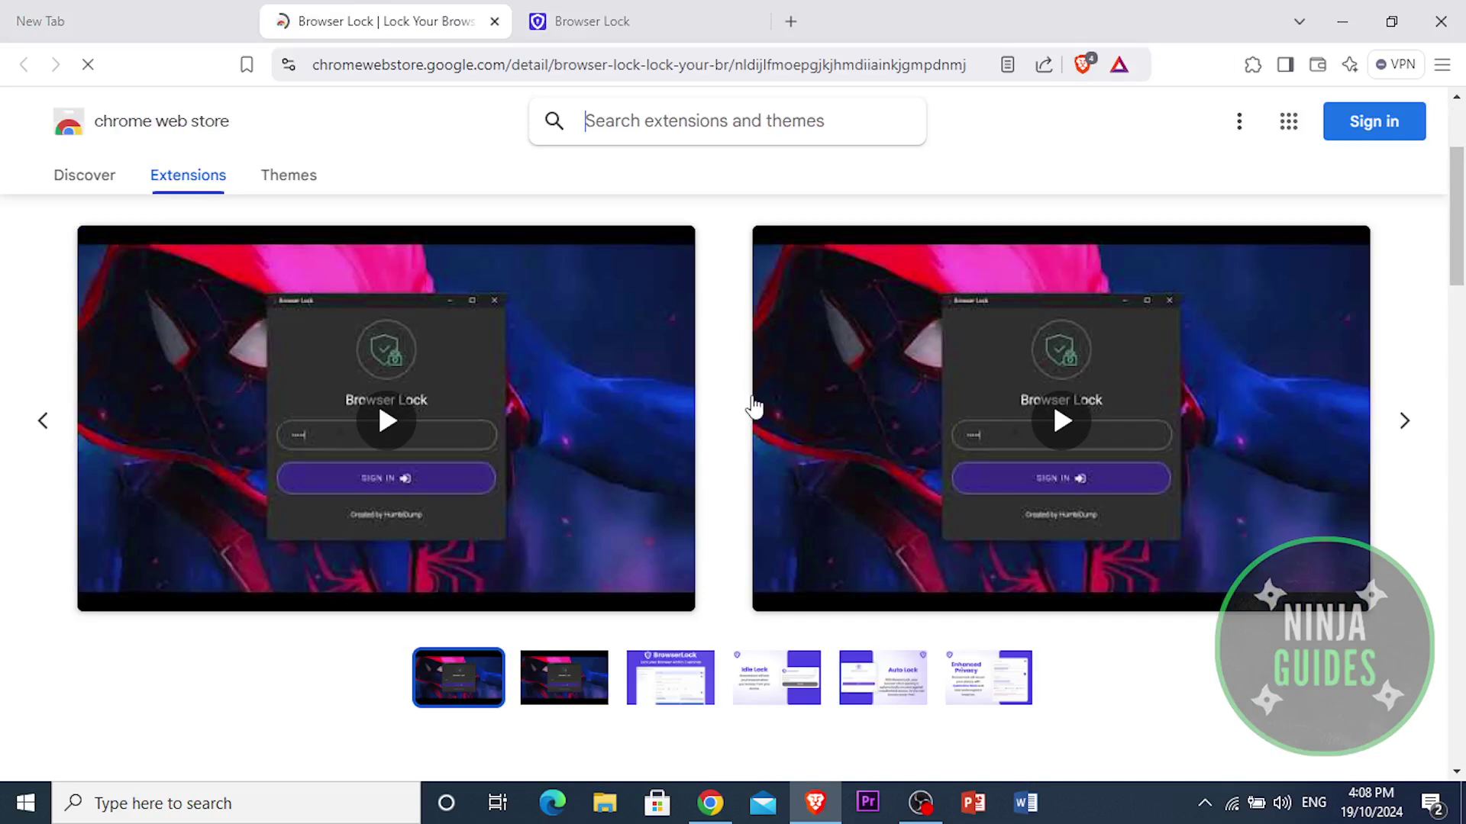
pyautogui.scroll(-8, 461, 503)
pyautogui.click(300, 544)
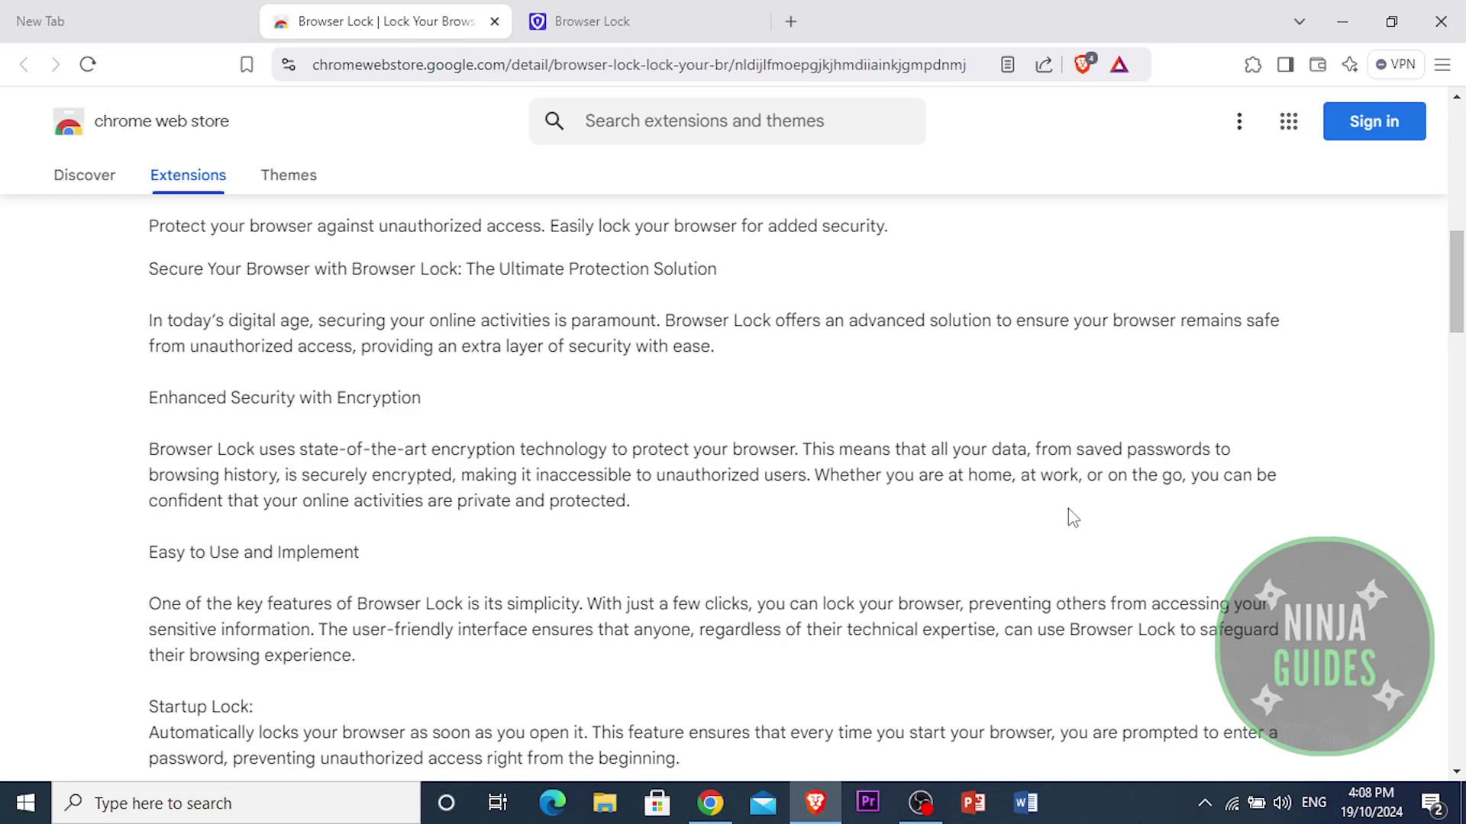
pyautogui.scroll(-3, 971, 505)
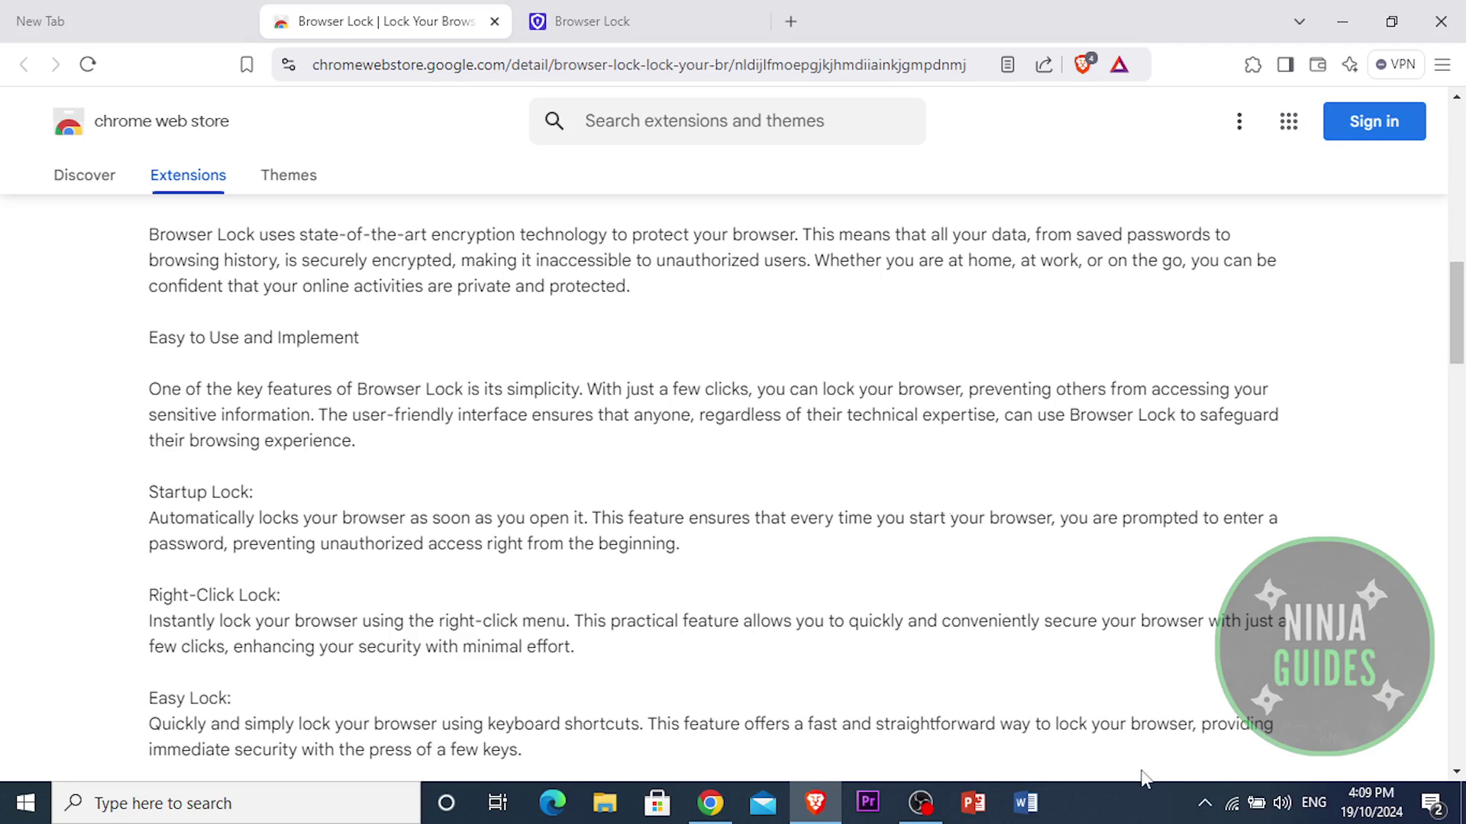
pyautogui.click(1149, 796)
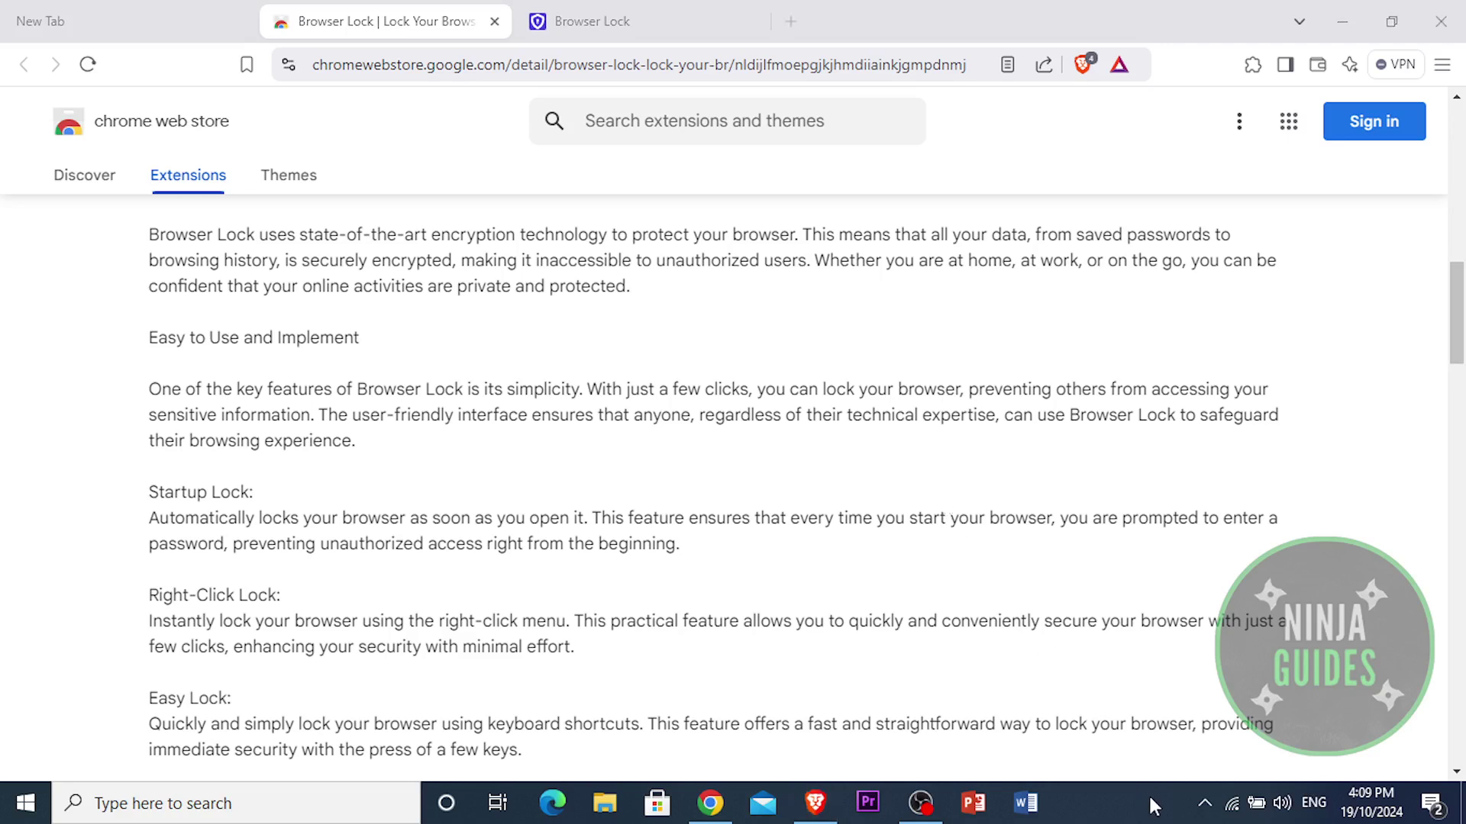